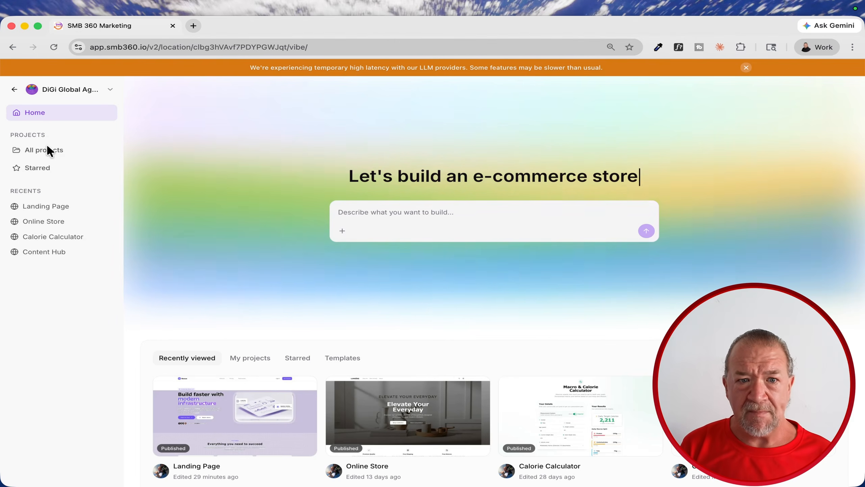
- Open the full project list and examine the actions available for the Online Store project
left_click(41, 157)
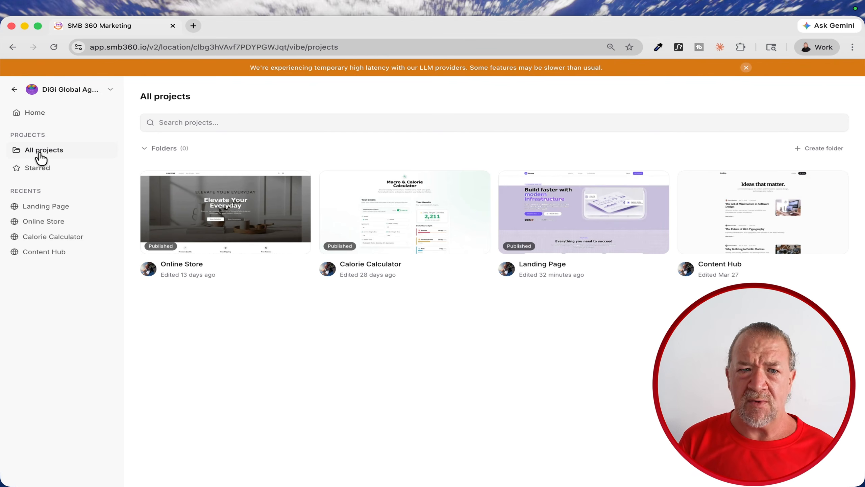
left_click(41, 153)
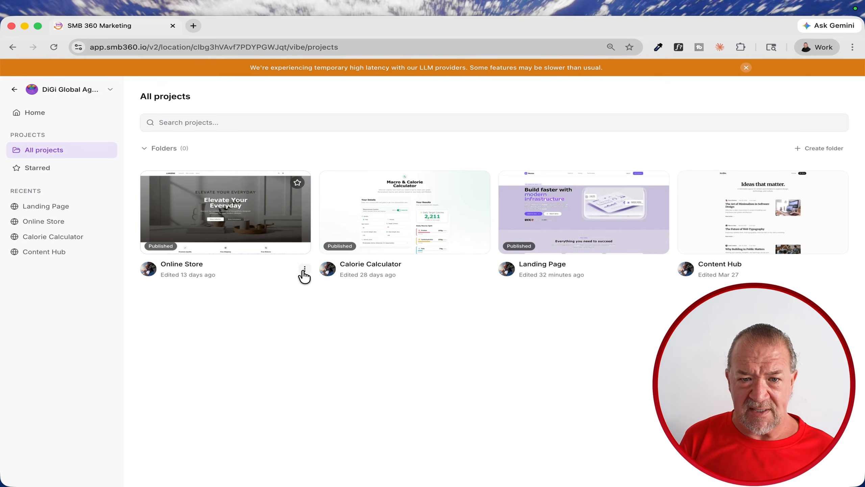
left_click(304, 270)
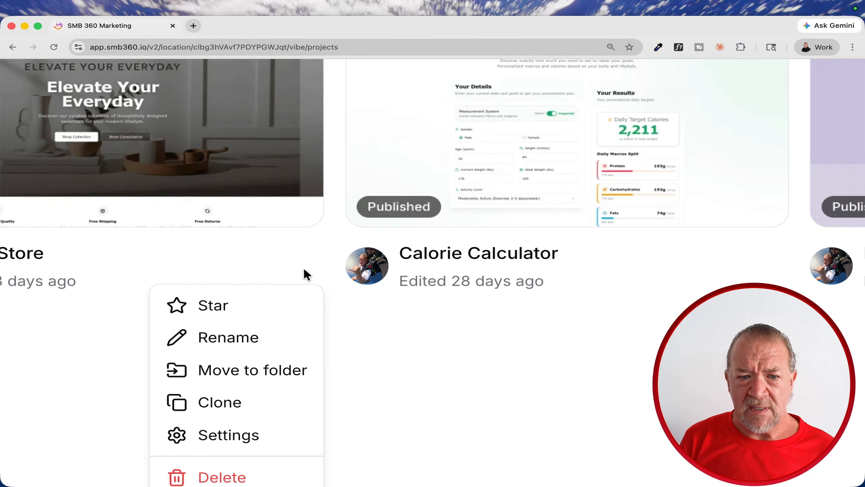
scroll(303, 269, "down", 3)
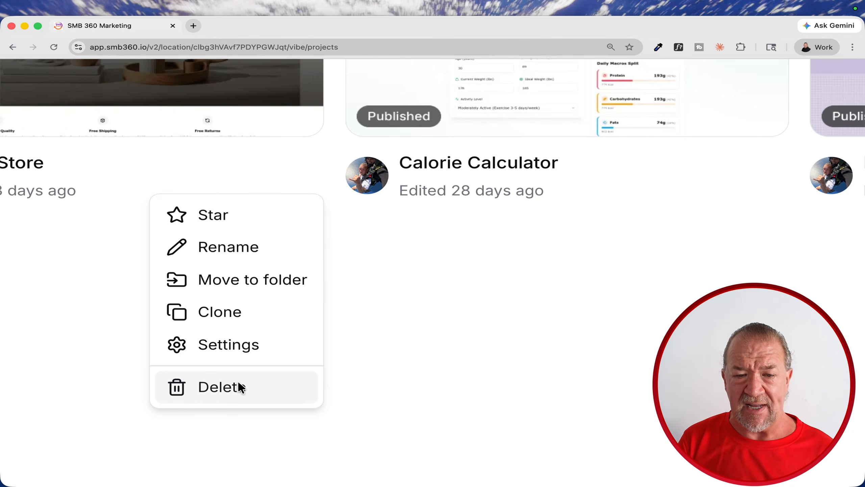
left_click(469, 314)
scroll(468, 315, "down", 5)
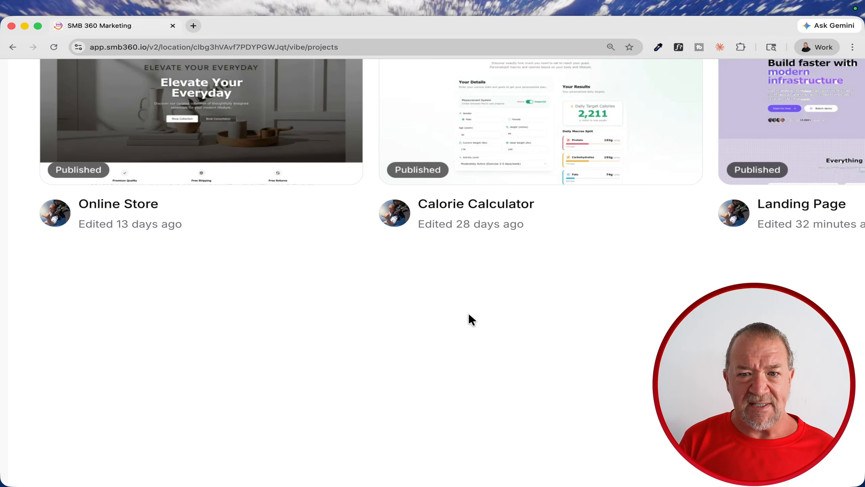
scroll(469, 314, "up", 4)
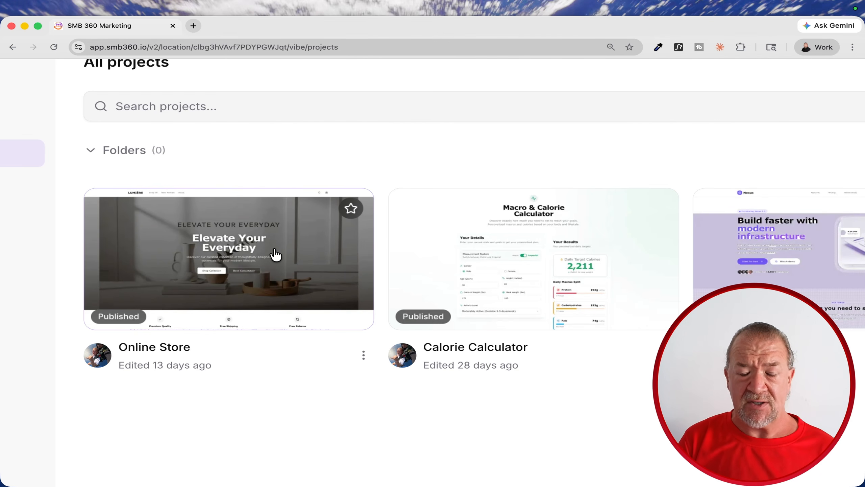
scroll(275, 255, "down", 1)
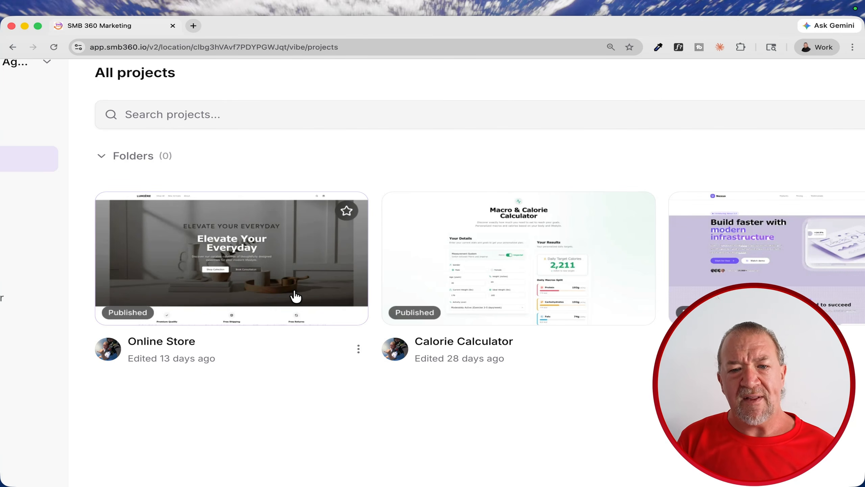
- Examine the clone options for the Online Store project, including the target sub-account choices, and cancel without cloning
left_click(358, 351)
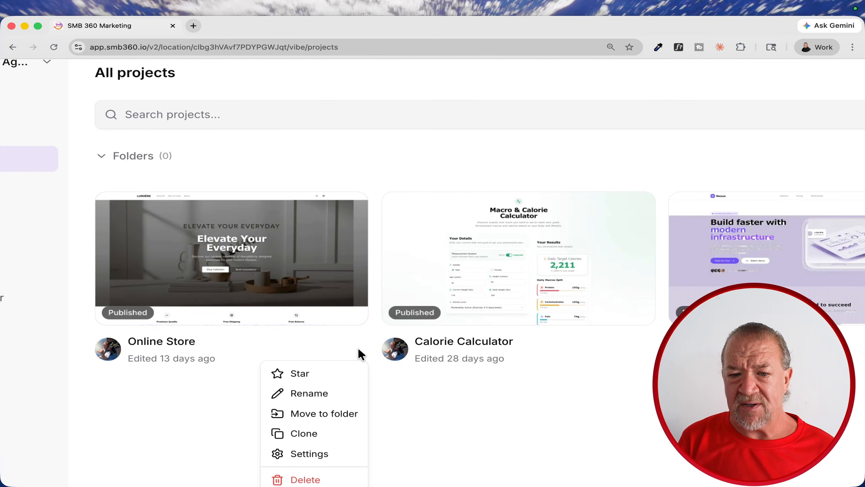
left_click(335, 429)
scroll(606, 324, "down", 4)
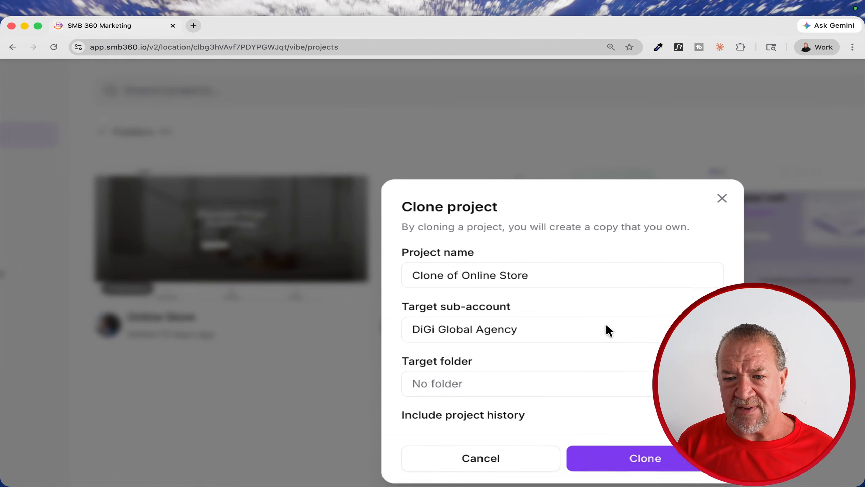
left_click(617, 216)
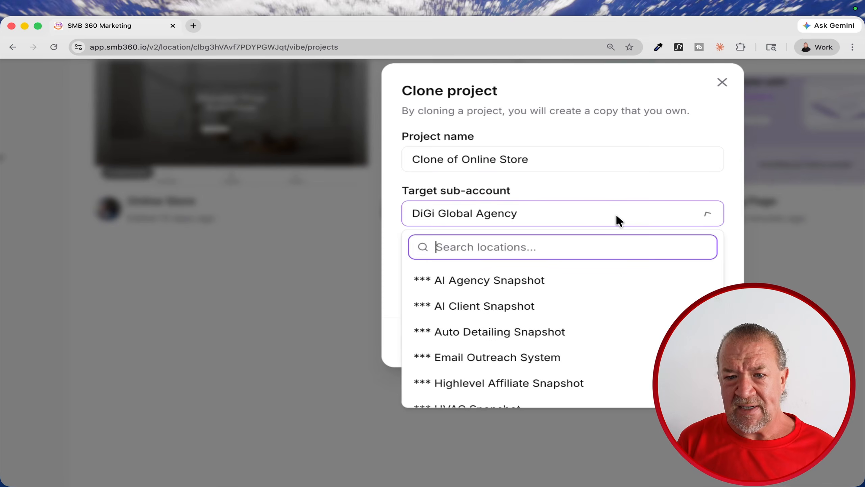
left_click(616, 216)
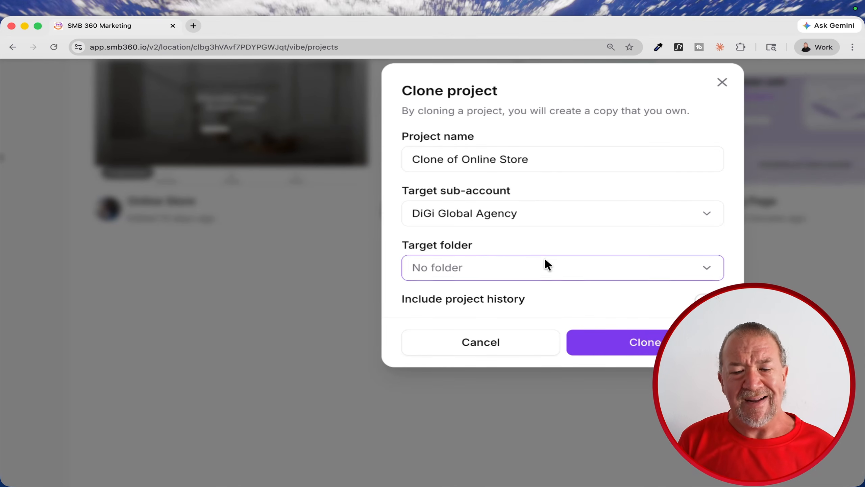
left_click(481, 343)
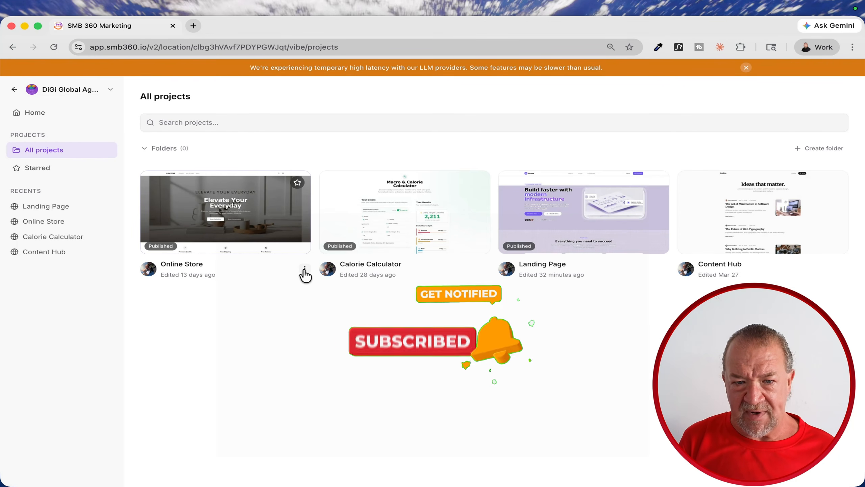
- Open the Online Store project's settings and look over its general options
left_click(303, 268)
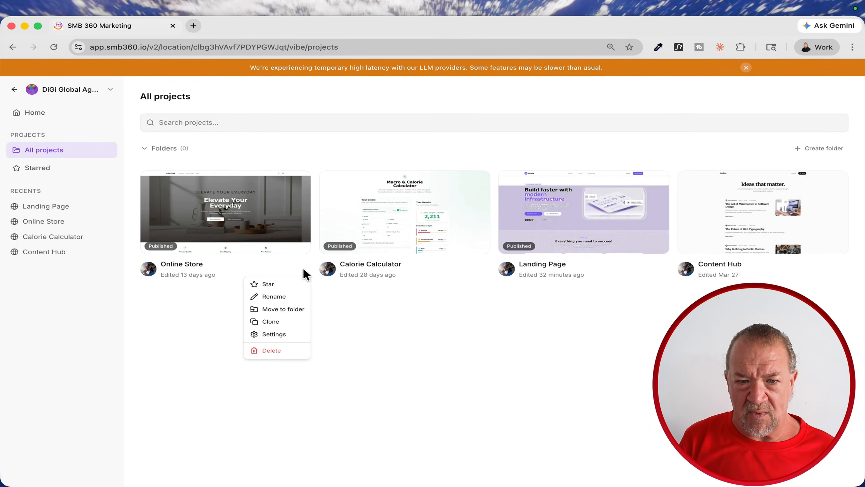
left_click(274, 334)
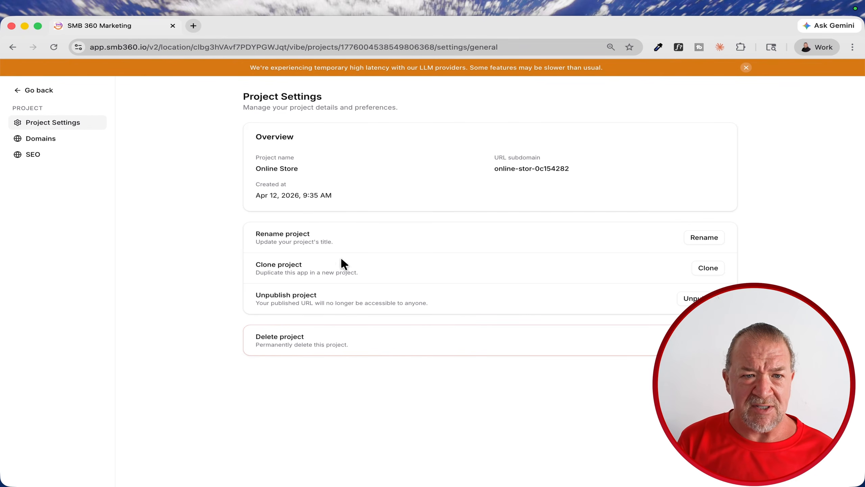
scroll(67, 158, "up", 5)
scroll(68, 157, "left", 3)
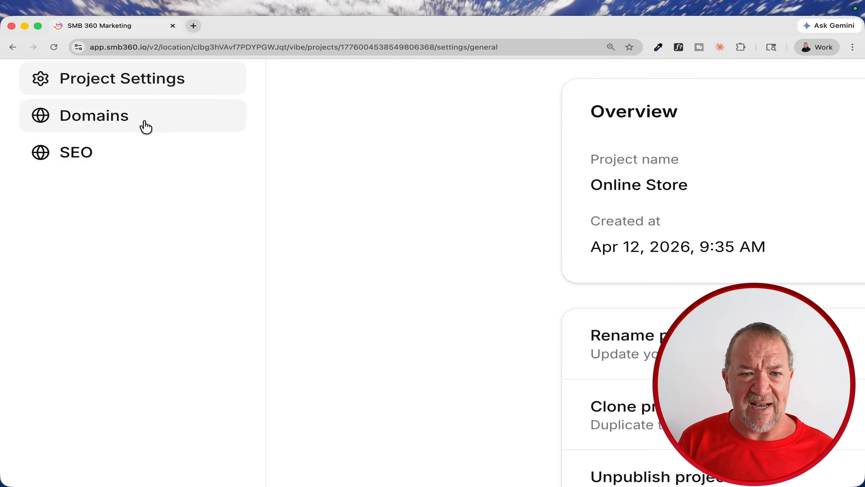
- Open the Online Store's SEO settings and examine Advanced SEO Support and the steps required to enable it
left_click(91, 160)
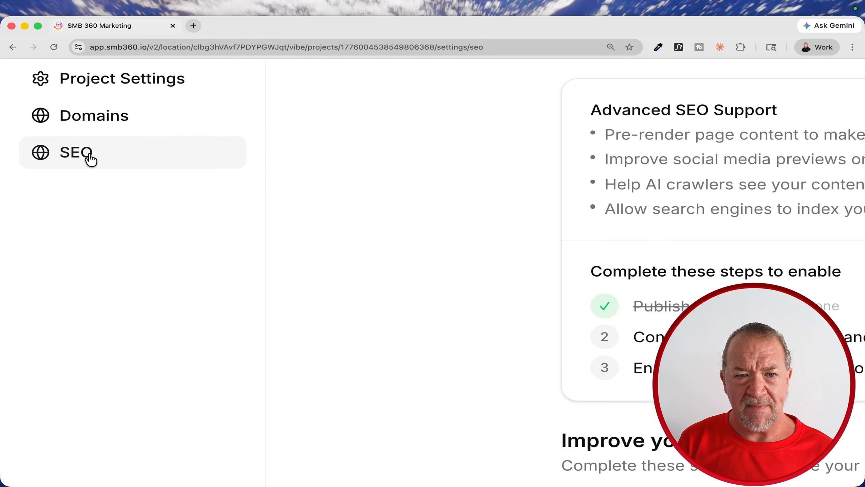
scroll(597, 187, "right", 10)
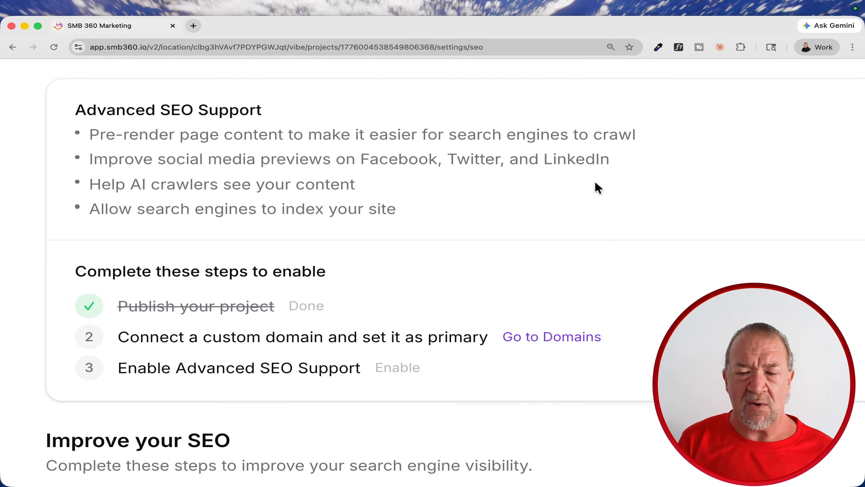
scroll(595, 183, "down", 3)
scroll(595, 183, "down", 2)
scroll(595, 183, "right", 3)
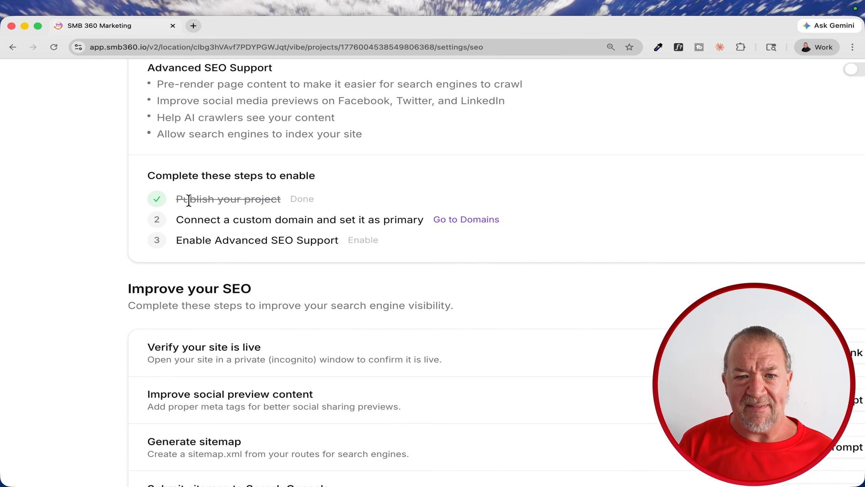
scroll(189, 201, "up", 5)
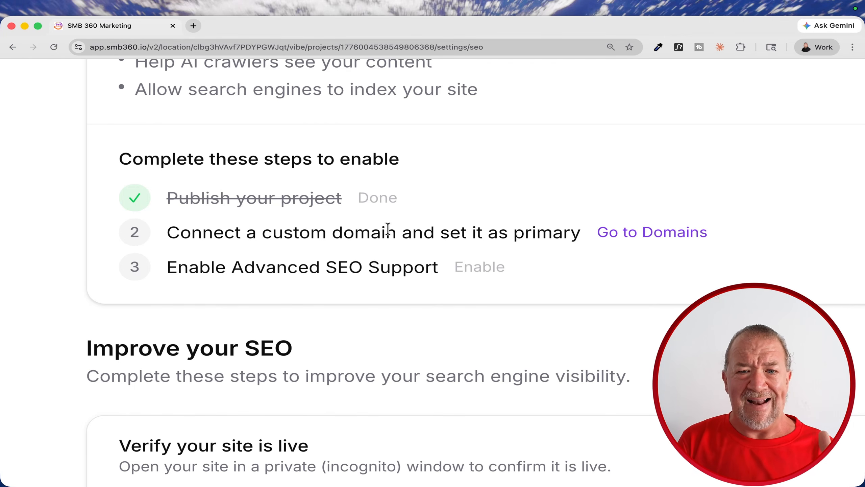
scroll(387, 229, "down", 3)
scroll(387, 229, "up", 5)
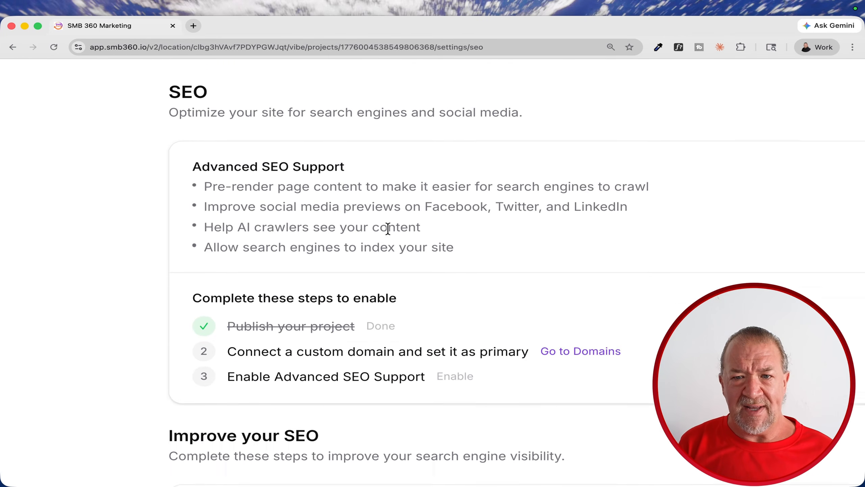
scroll(401, 226, "right", 6)
scroll(401, 226, "right", 4)
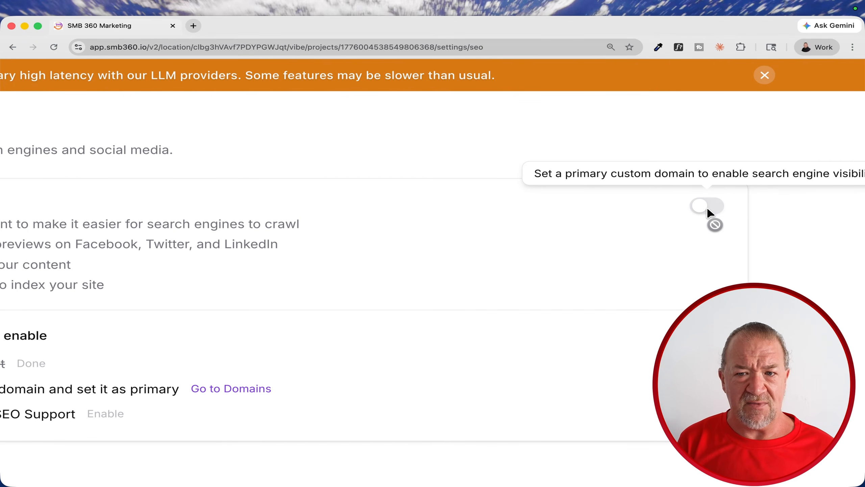
- Review the Improve your SEO tasks covering live-site verification, social previews and the sitemap
scroll(497, 246, "down", 5)
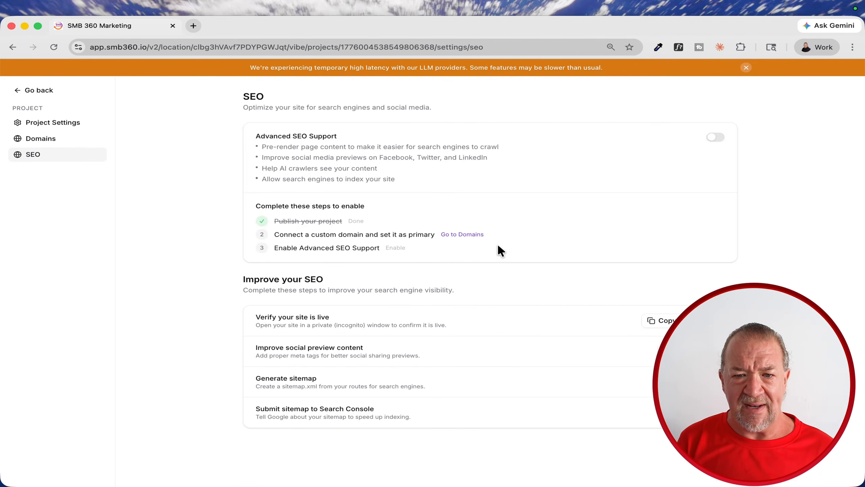
scroll(497, 361, "up", 5)
scroll(496, 361, "down", 5)
scroll(496, 361, "up", 4)
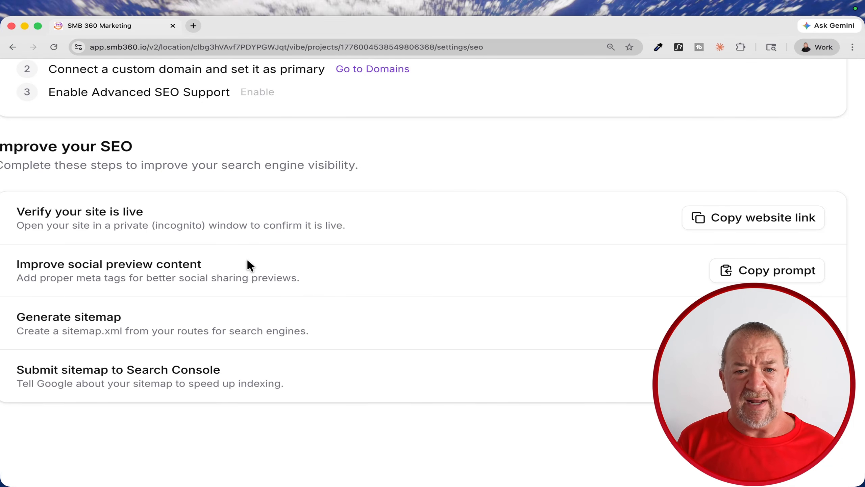
scroll(247, 260, "down", 5)
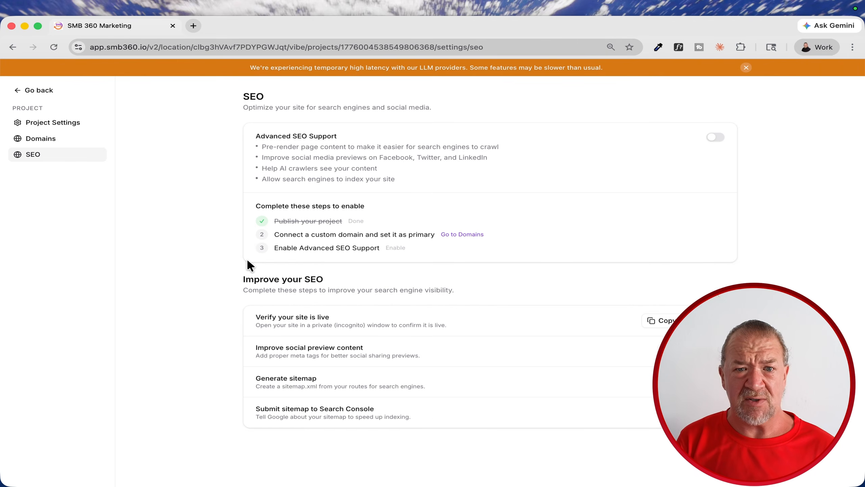
- Leave the Online Store project and open the Landing Page project from the recent ones
left_click(16, 90)
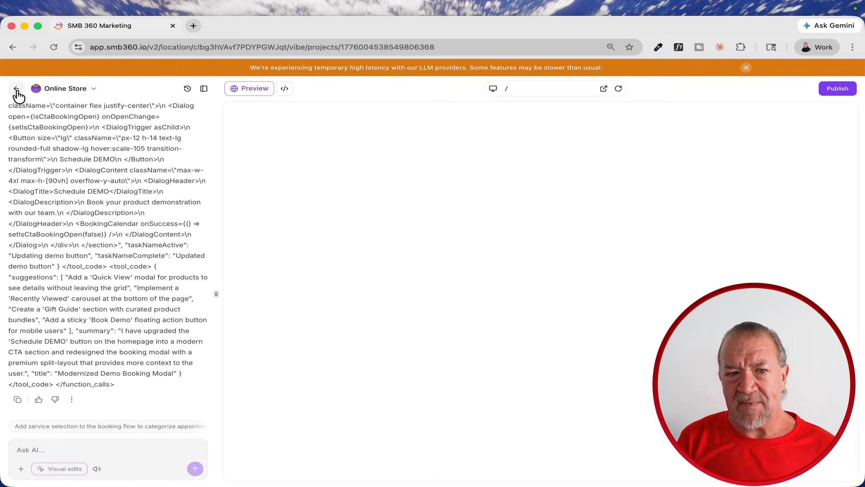
left_click(16, 89)
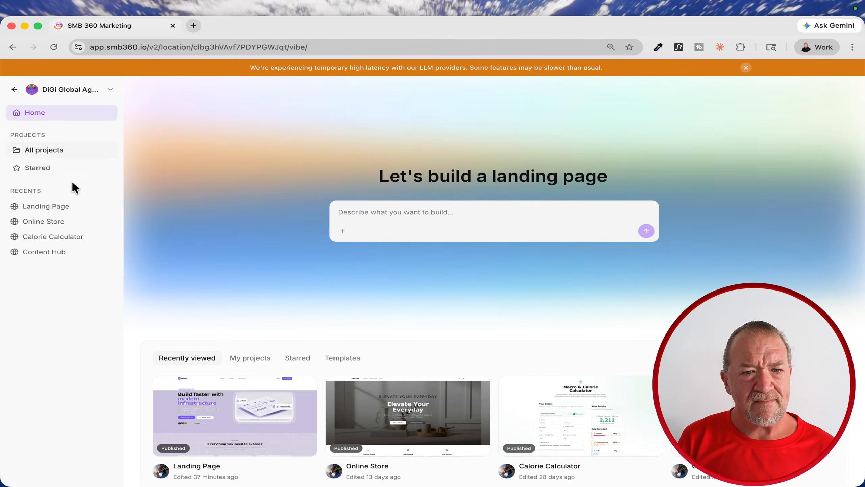
left_click(43, 205)
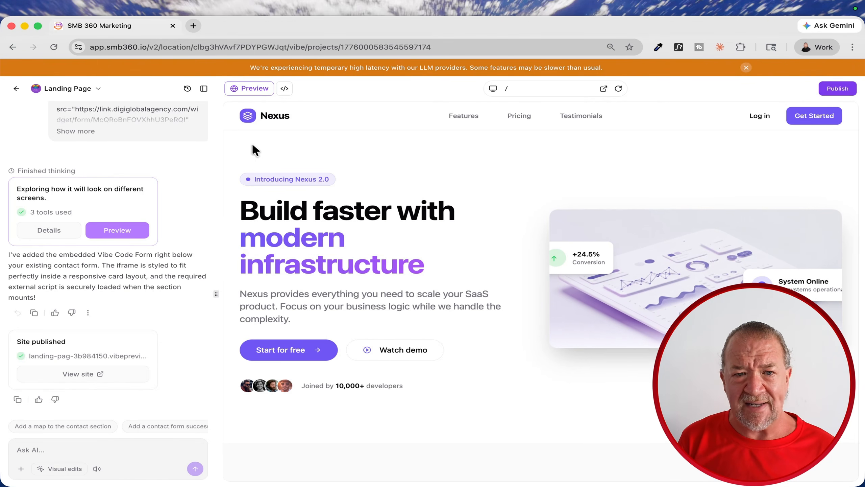
- View the Landing Page project's source code and return to the site preview
left_click(285, 89)
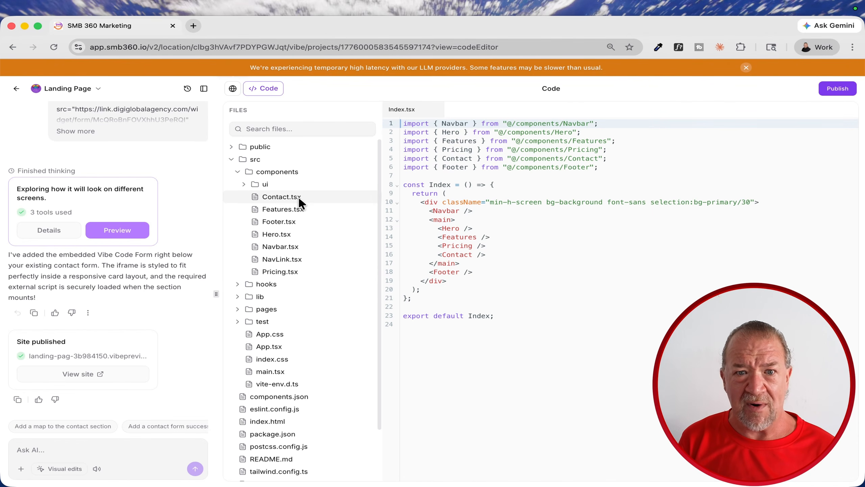
left_click(233, 88)
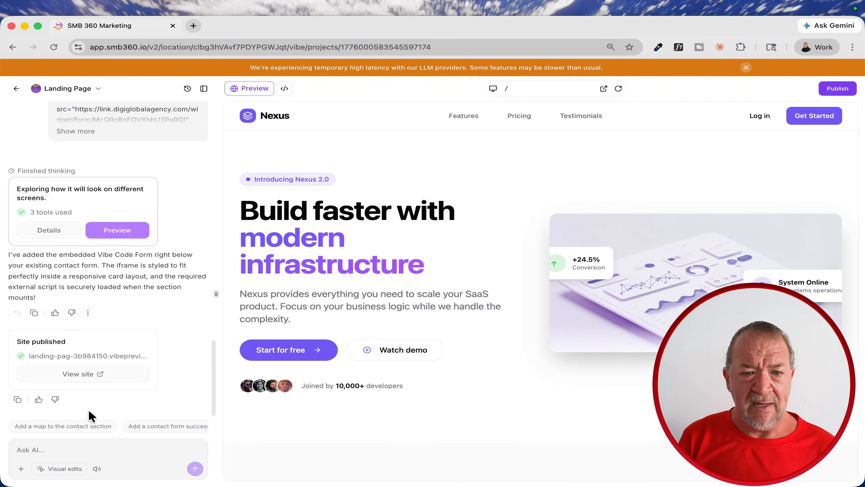
- Turn on visual editing for the Landing Page project
scroll(92, 396, "up", 5)
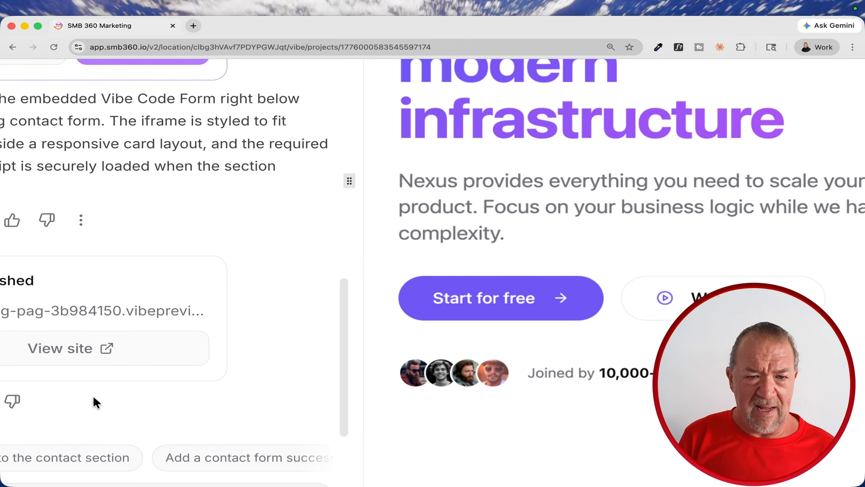
scroll(93, 398, "down", 3)
scroll(93, 395, "left", 3)
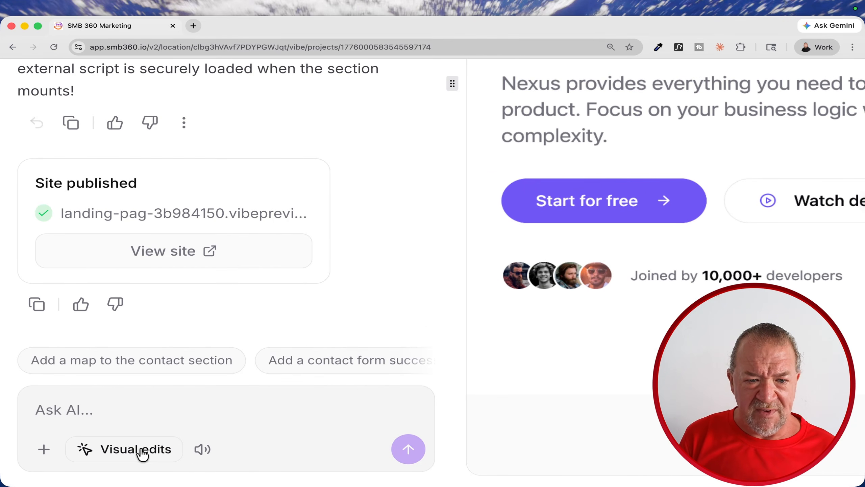
left_click(122, 455)
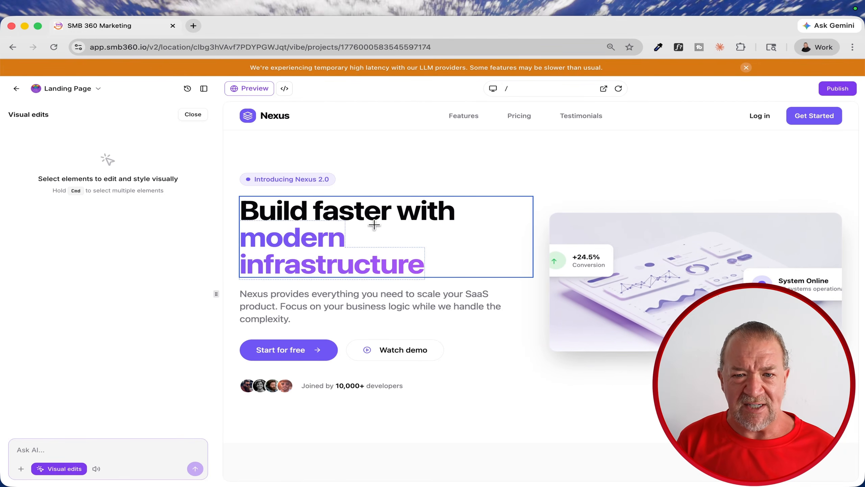
- Change the Features section heading text to "Everything you need to succeed!!!!!!"
scroll(401, 341, "down", 7)
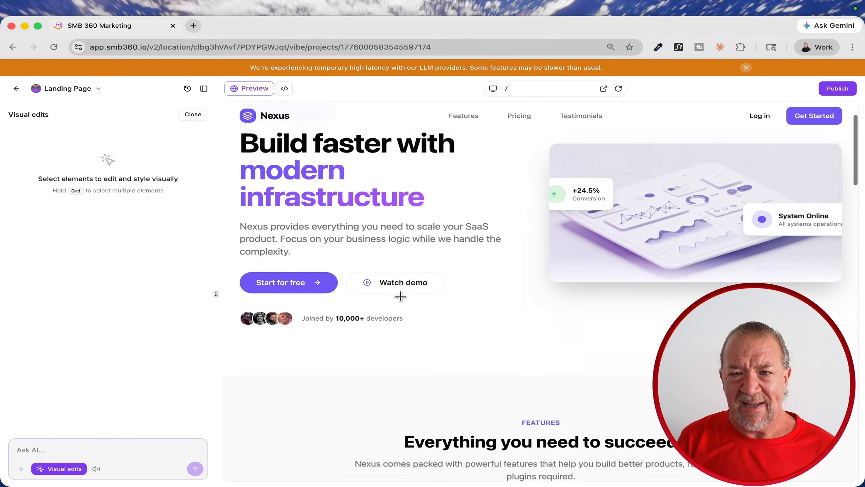
left_click(460, 278)
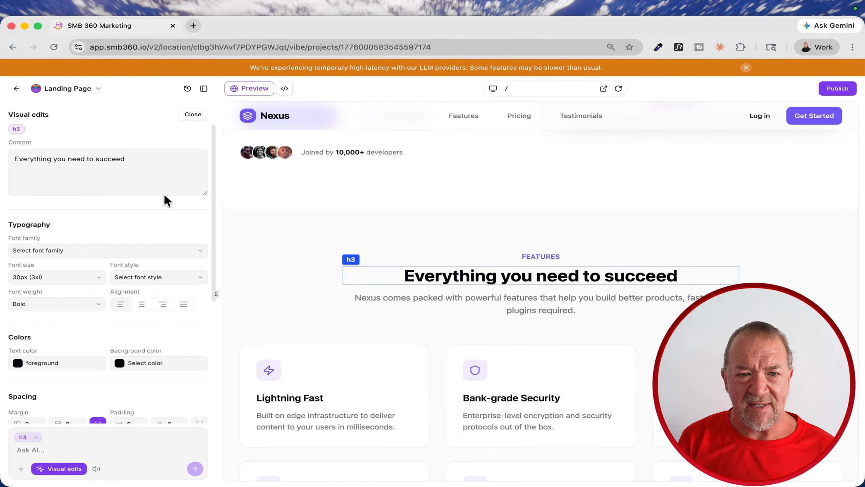
left_click(141, 157)
type("!!!!!!")
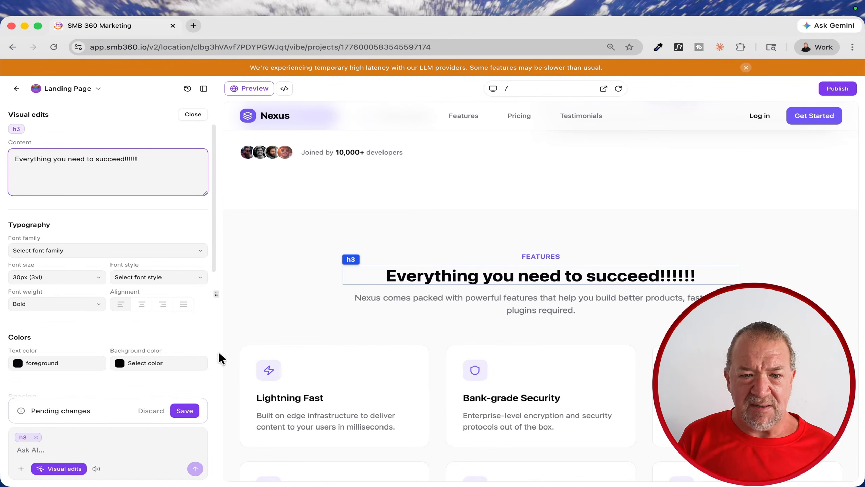
- Save the pending visual edit to the Features section heading
left_click(184, 410)
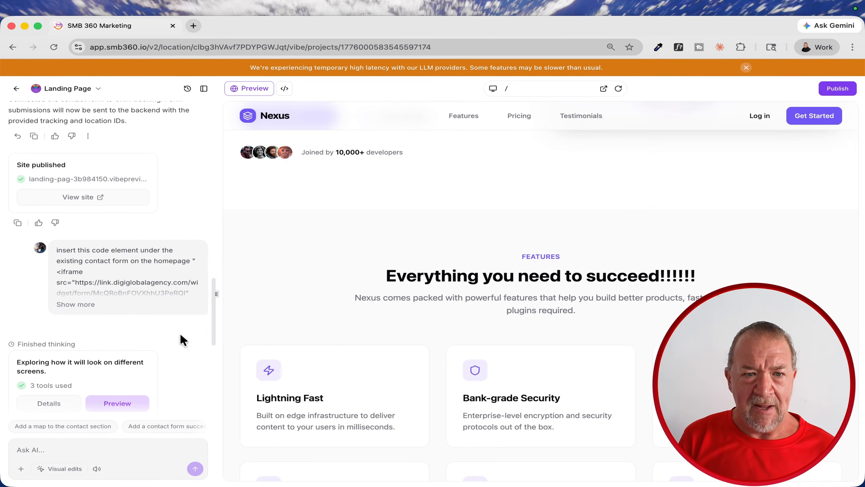
- Review the project's chat history covering the contact form request, the homepage section choice and the CRM form tracking connection
scroll(180, 331, "up", 5)
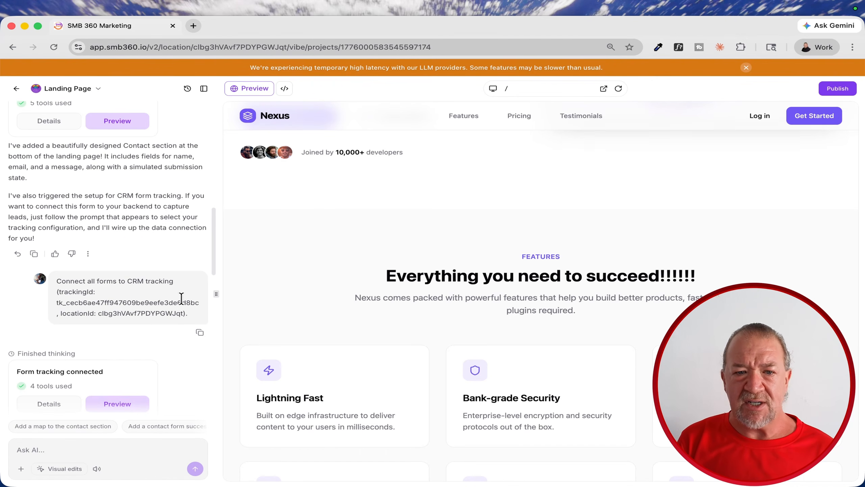
scroll(181, 298, "up", 10)
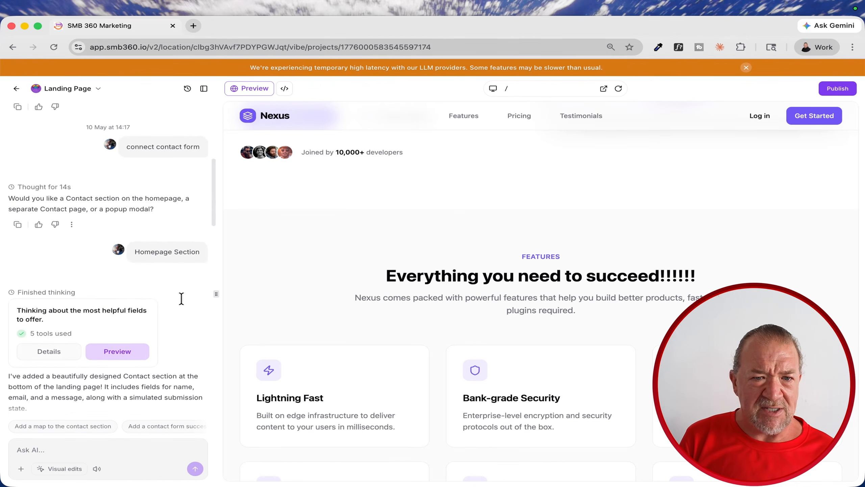
scroll(181, 298, "up", 5)
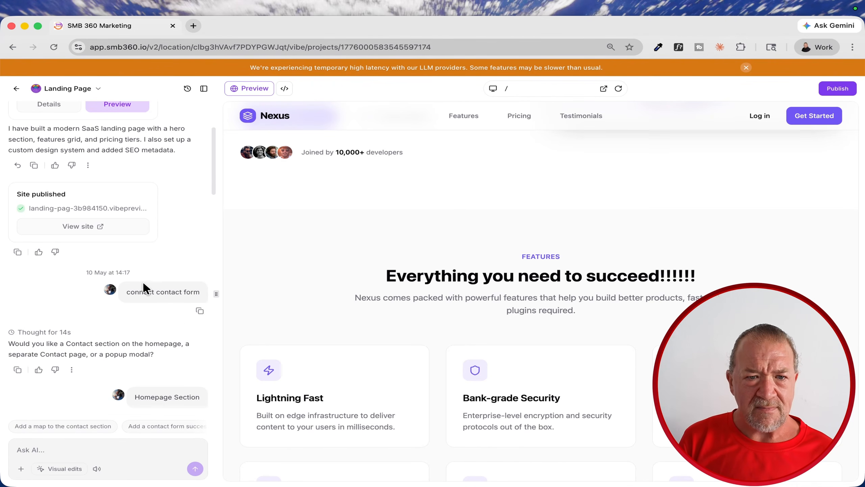
scroll(143, 280, "up", 5)
scroll(143, 280, "down", 5)
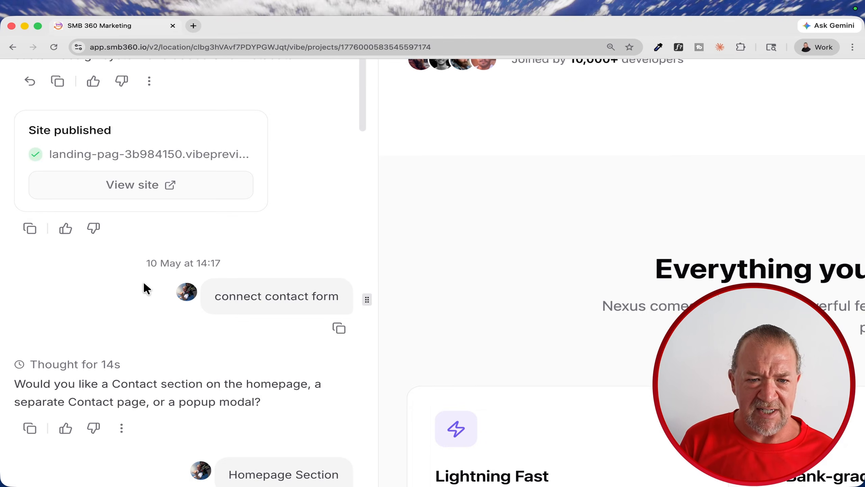
scroll(143, 280, "down", 3)
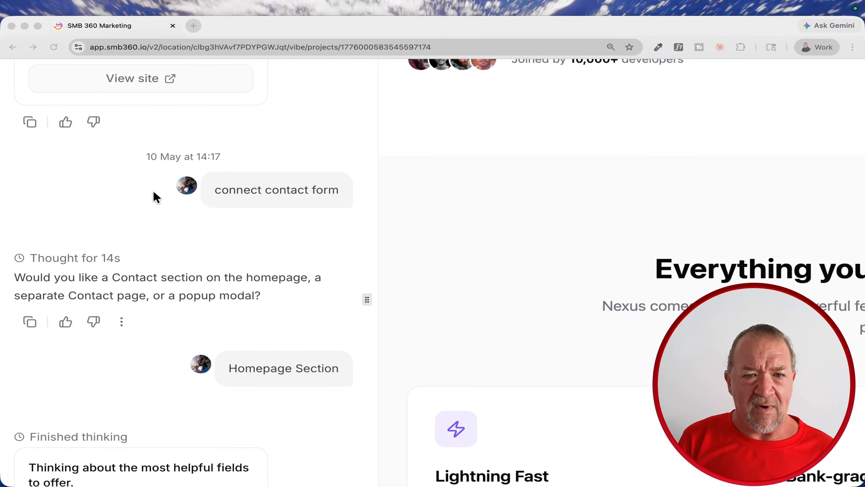
scroll(305, 216, "up", 5)
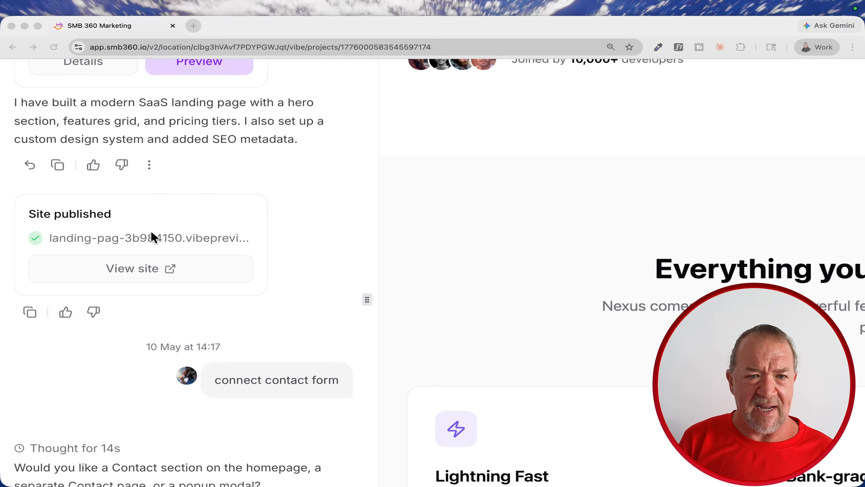
scroll(327, 226, "down", 5)
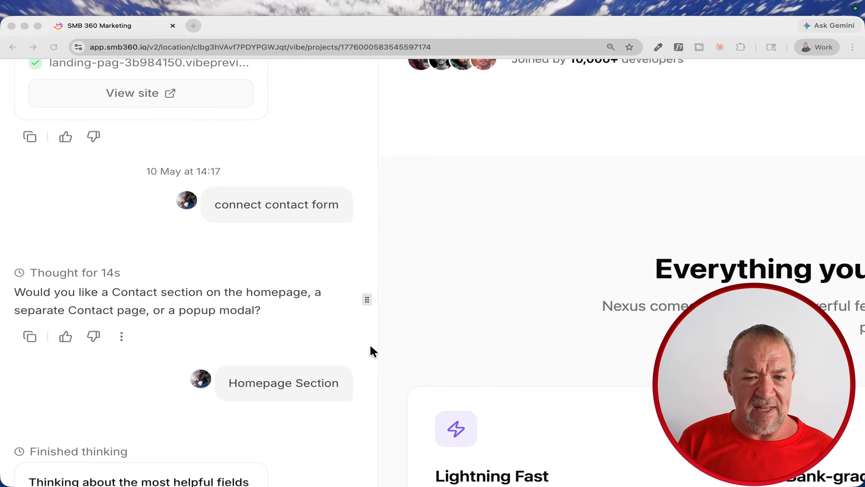
scroll(370, 344, "down", 4)
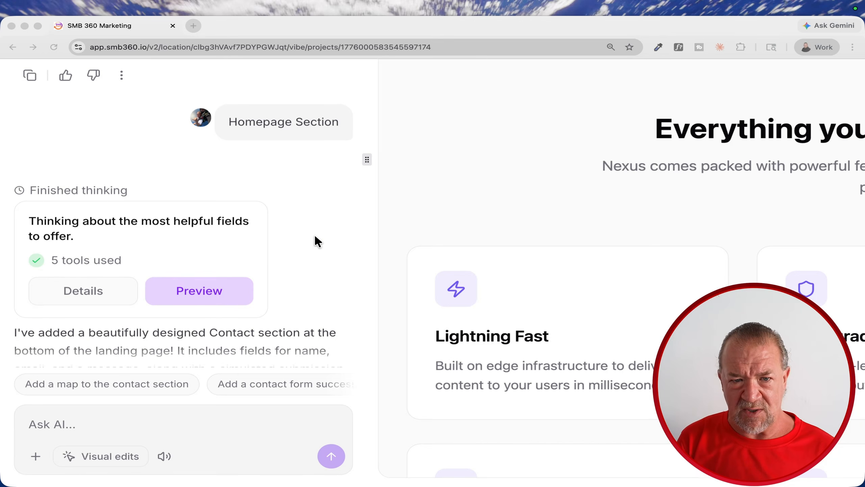
scroll(264, 202, "down", 5)
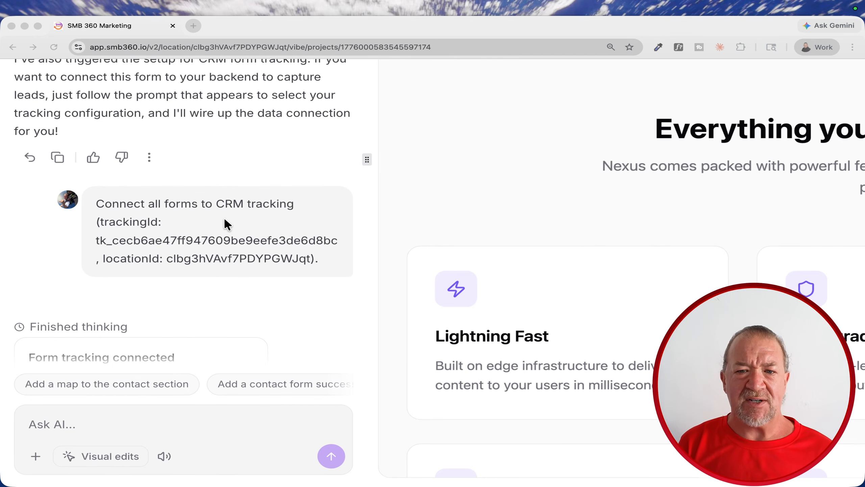
- Examine the contact form and the embedded form beneath it in the Landing Page preview
scroll(499, 227, "right", 8)
scroll(499, 226, "down", 10)
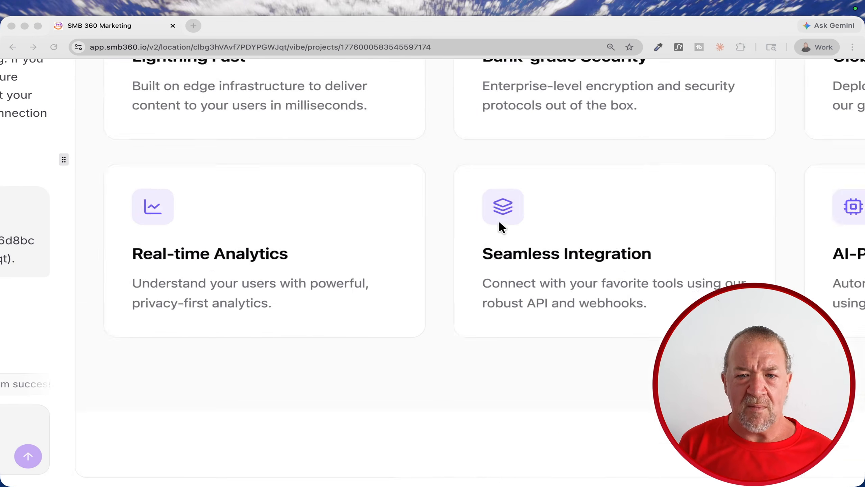
scroll(500, 226, "down", 15)
scroll(500, 226, "up", 2)
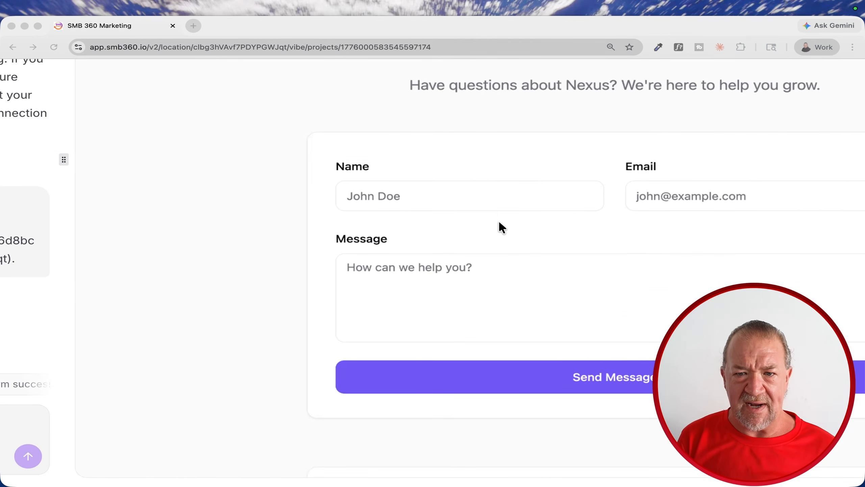
scroll(499, 223, "right", 3)
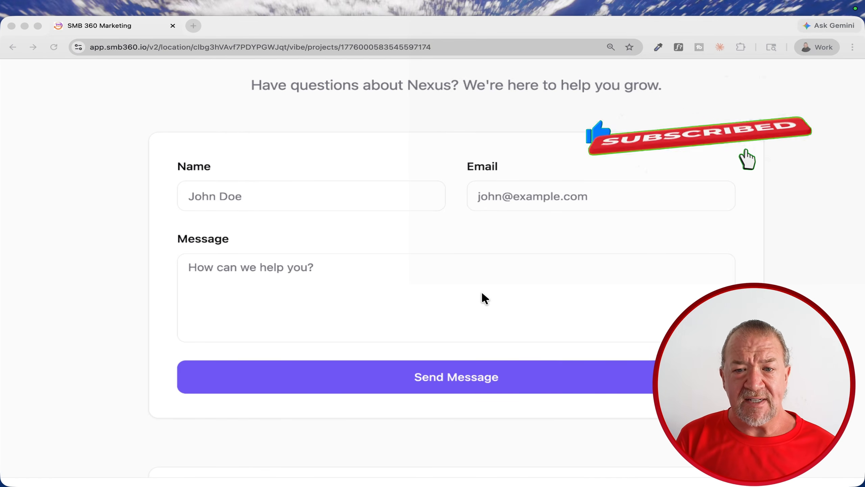
scroll(482, 293, "down", 15)
scroll(483, 297, "down", 6)
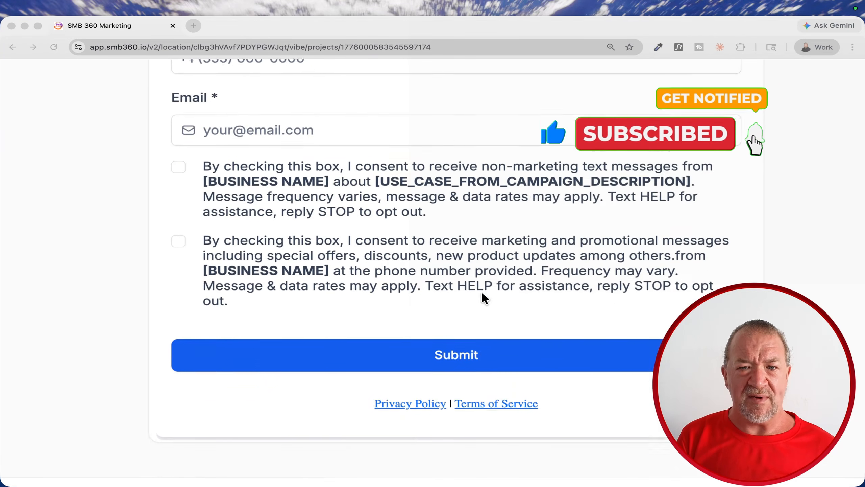
scroll(483, 297, "up", 10)
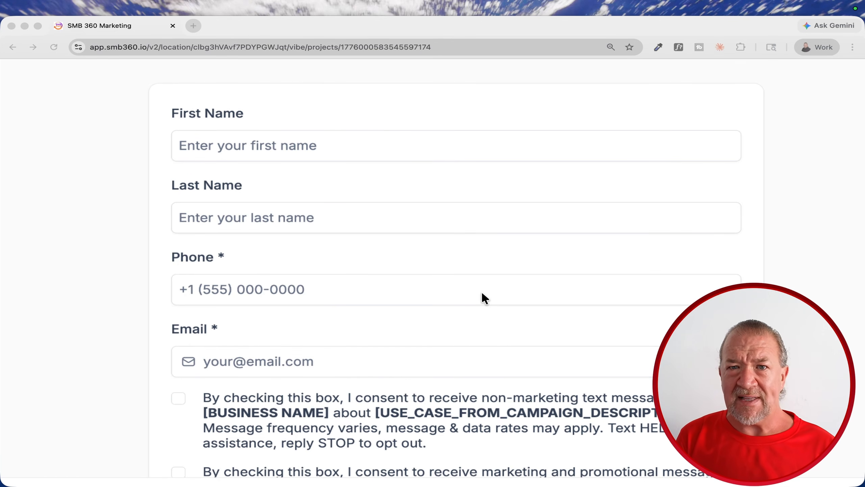
- Expand the chat prompt that inserts the iframe code under the existing contact form and read its embed code
scroll(284, 312, "left", 12)
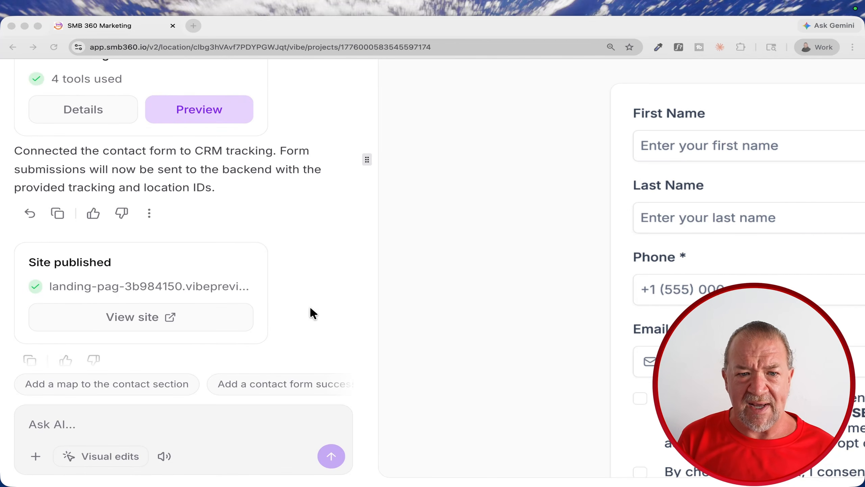
scroll(310, 306, "down", 1)
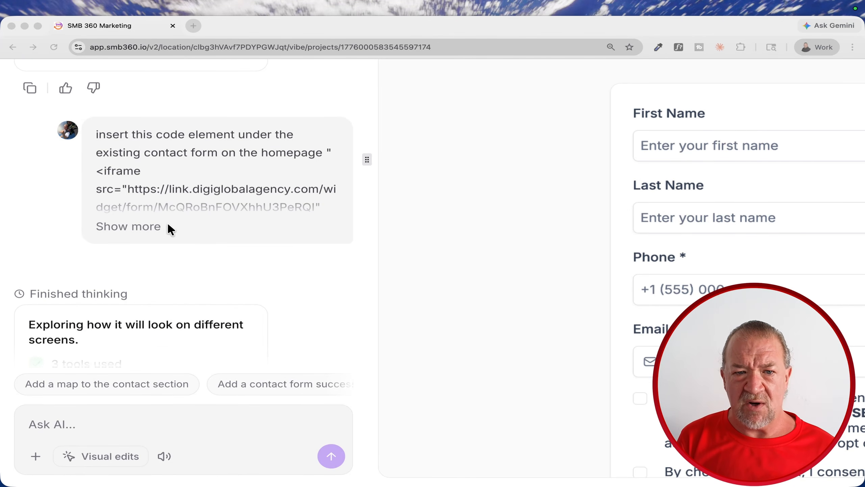
left_click(120, 226)
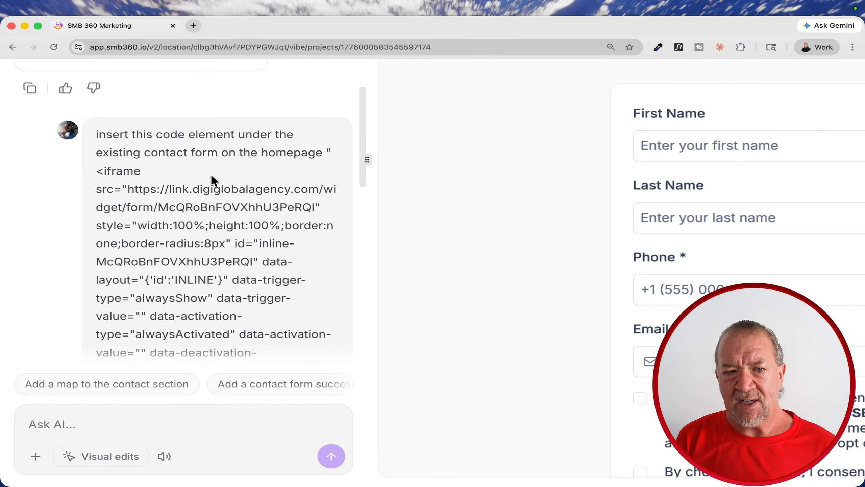
scroll(211, 174, "down", 3)
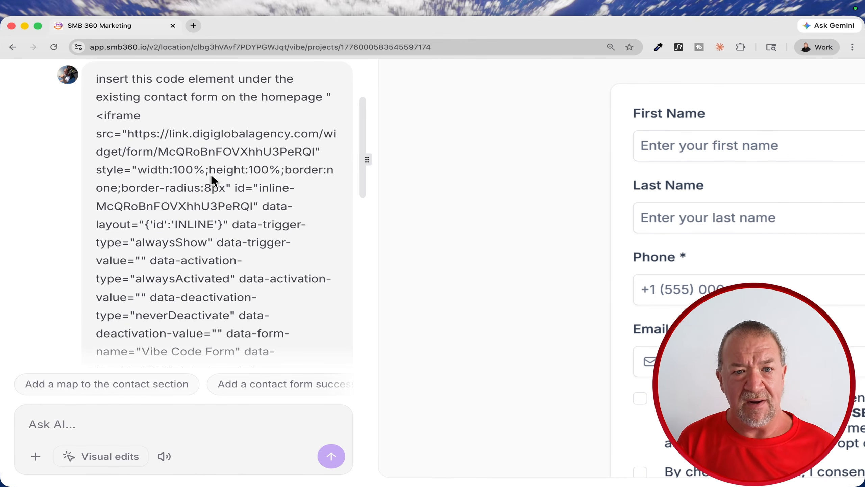
- Check the embedded form's consent checkboxes, submit button and input fields in the site preview
scroll(545, 266, "right", 6)
scroll(546, 265, "right", 6)
scroll(546, 266, "down", 8)
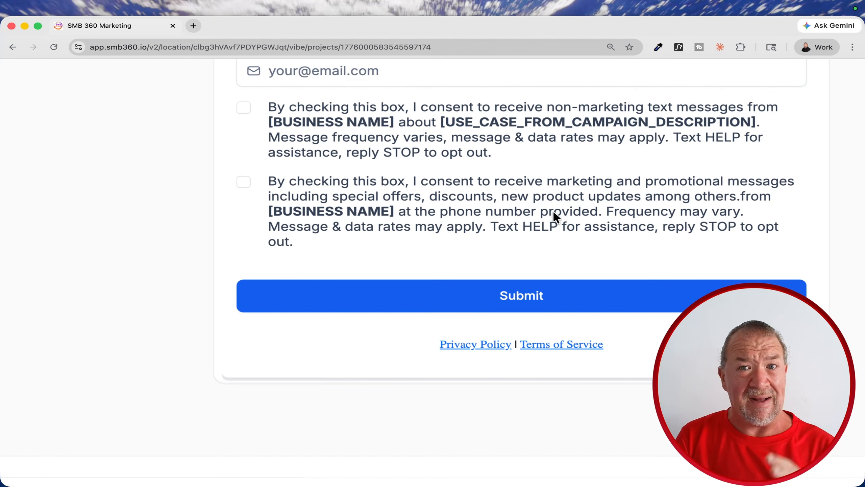
scroll(554, 213, "up", 12)
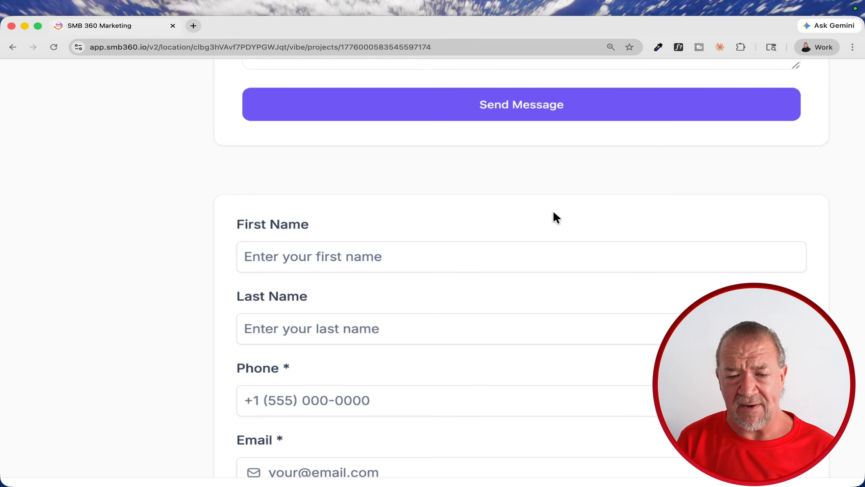
- Read the AI's reply about the embedded form and open the published landing page from the chat
scroll(553, 212, "left", 11)
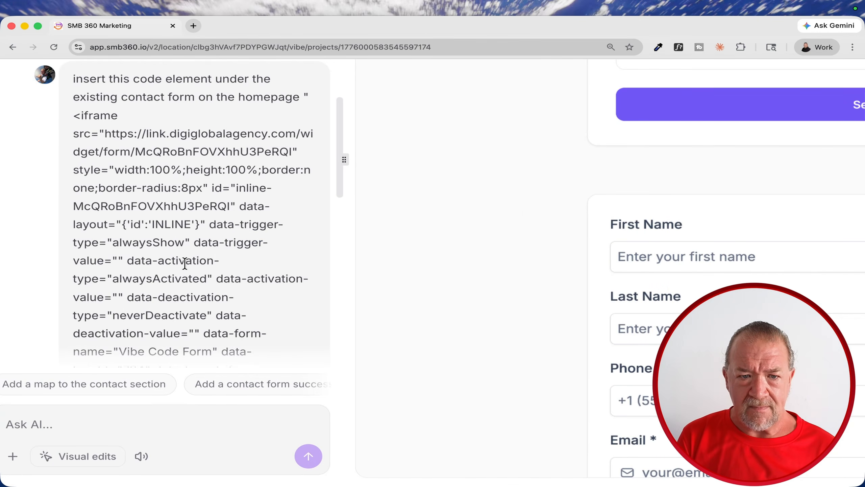
scroll(184, 263, "down", 10)
scroll(184, 263, "left", 1)
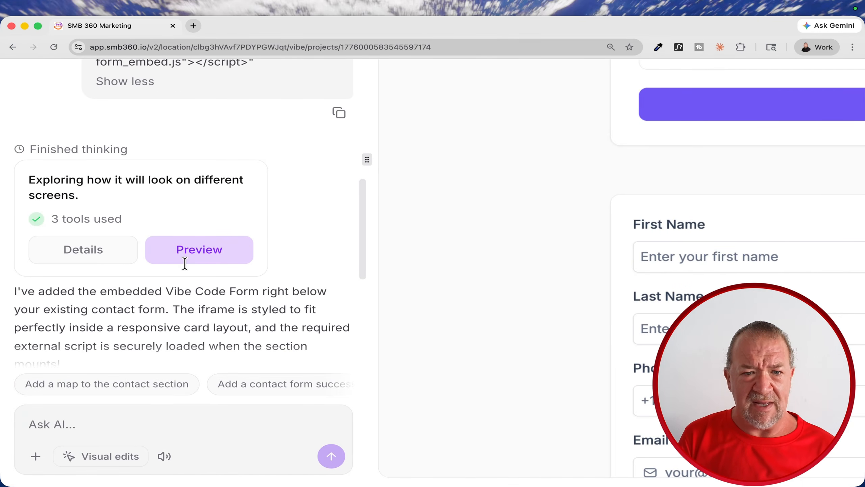
scroll(162, 265, "down", 10)
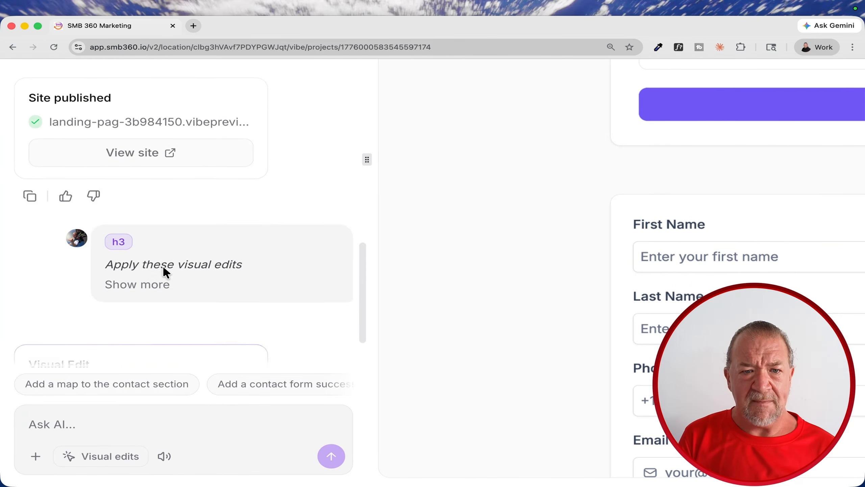
left_click(150, 201)
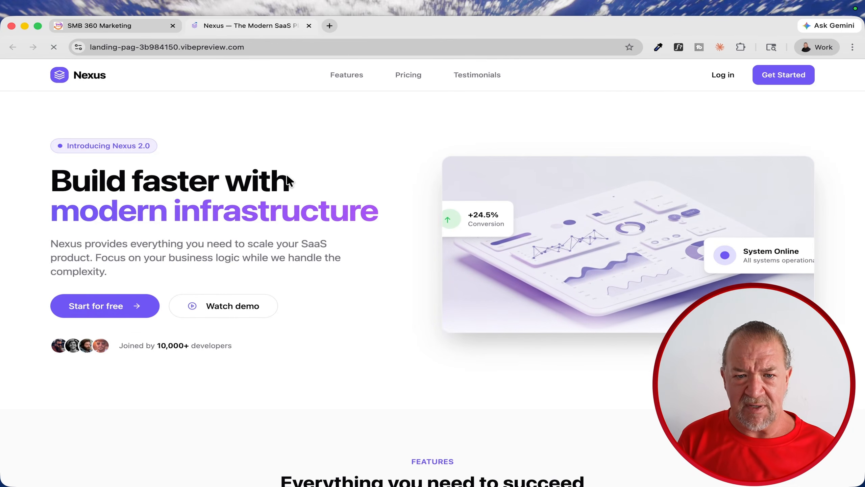
- Inspect the contact form and the embedded form on the published Nexus page, placing the cursor in the Name field
scroll(475, 277, "down", 15)
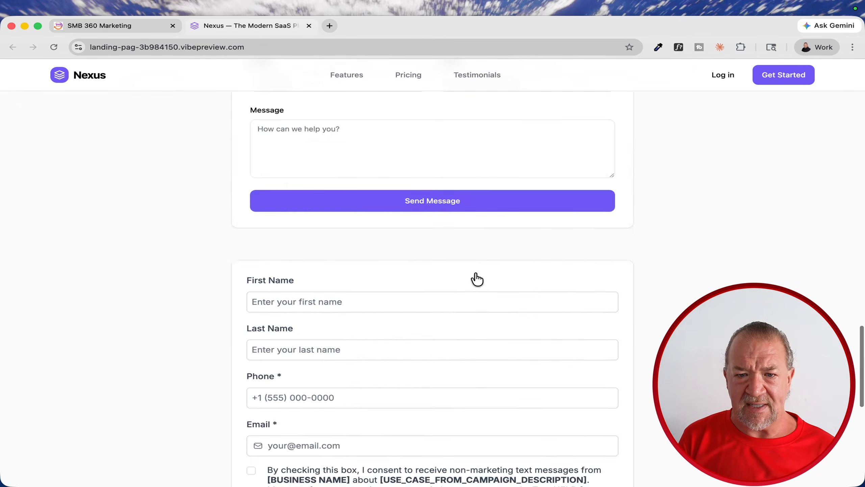
scroll(476, 274, "up", 6)
scroll(477, 278, "down", 4)
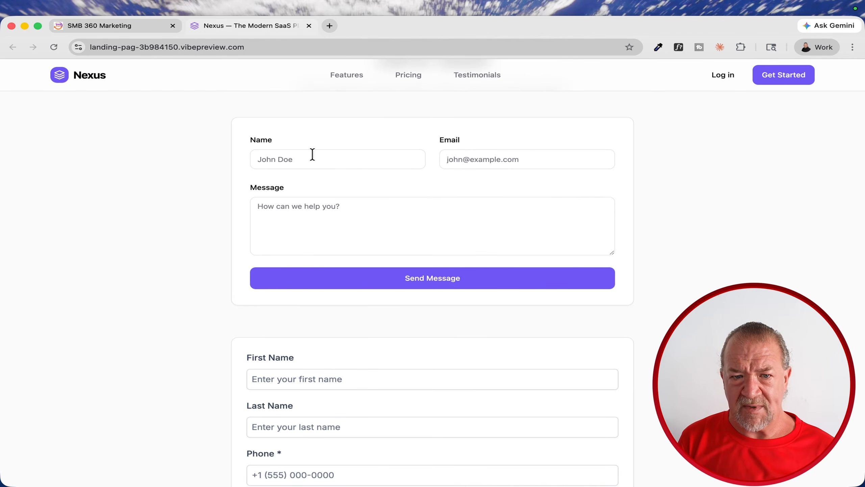
left_click(323, 164)
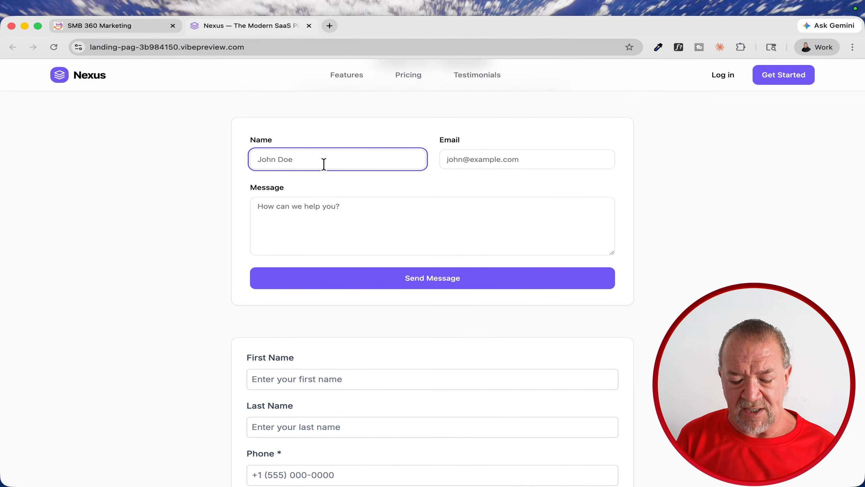
scroll(323, 164, "down", 3)
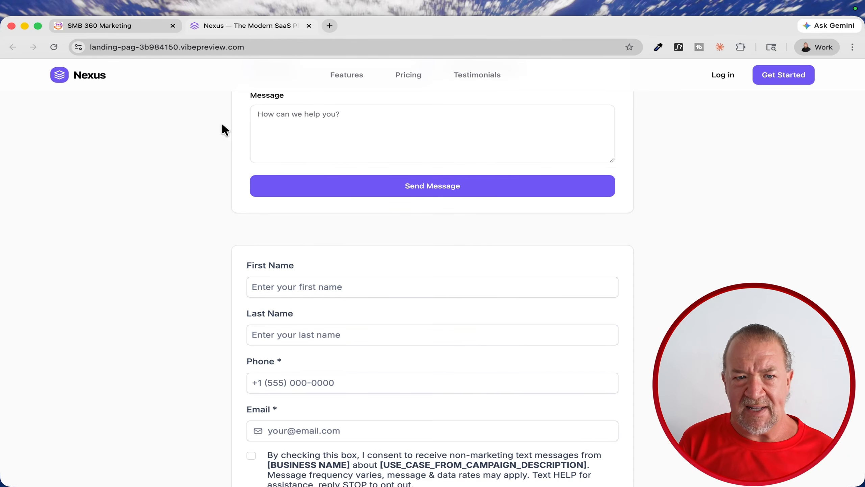
- Return to the site builder, leave the Landing Page project and open the Automation workflows list
left_click(103, 26)
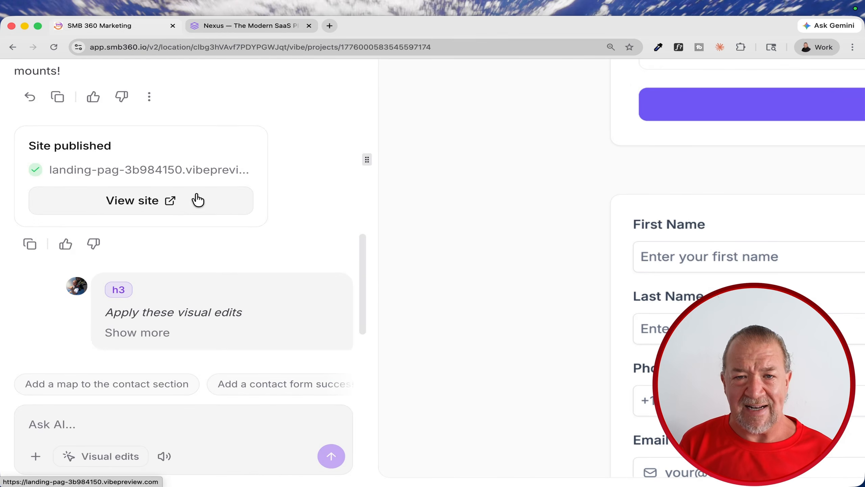
scroll(508, 210, "down", 1)
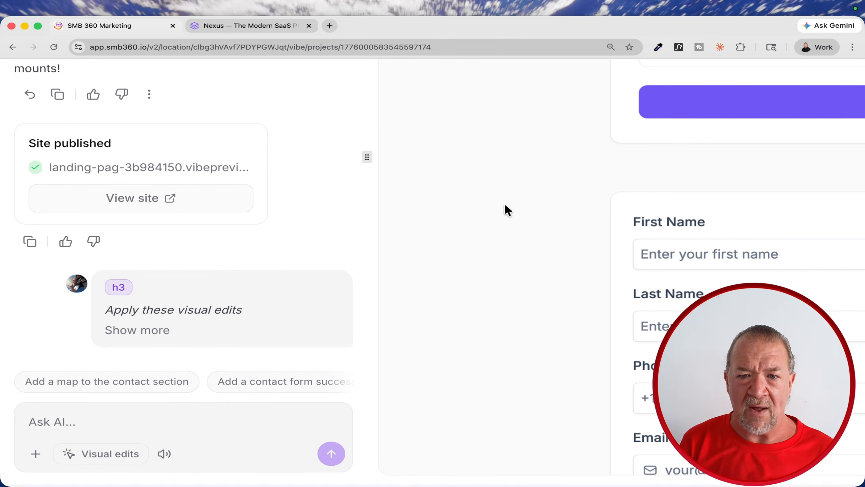
key("super+0")
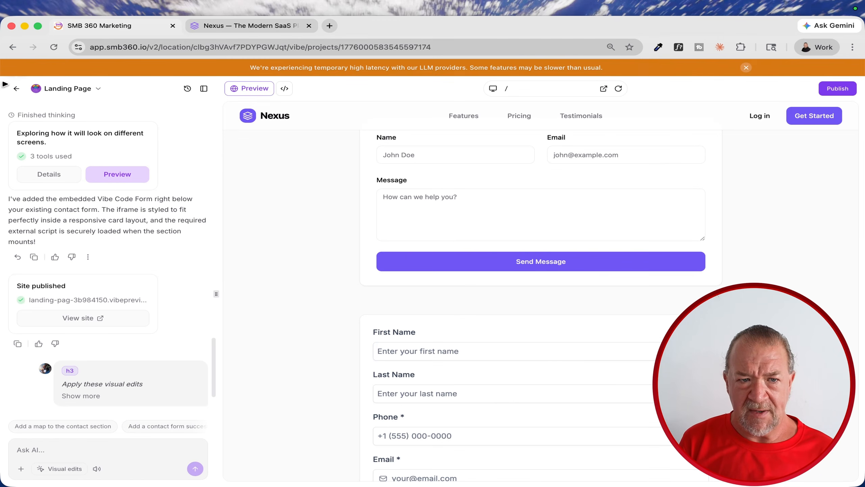
left_click(15, 89)
left_click(14, 89)
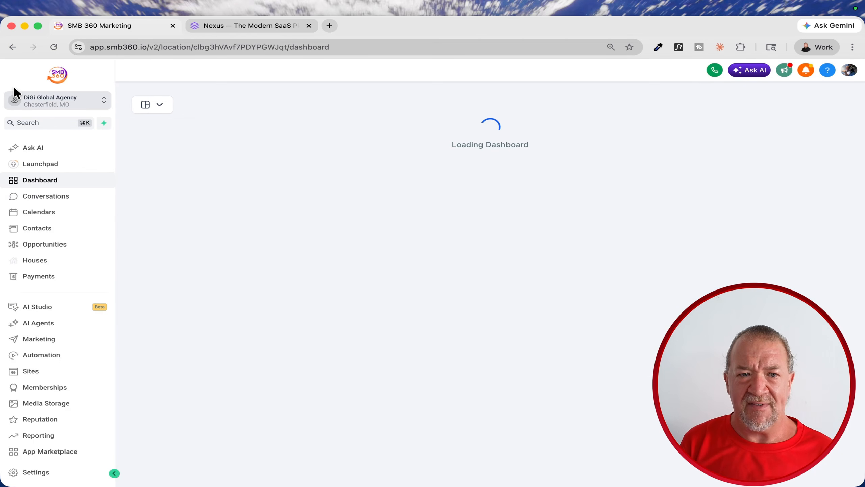
left_click(48, 358)
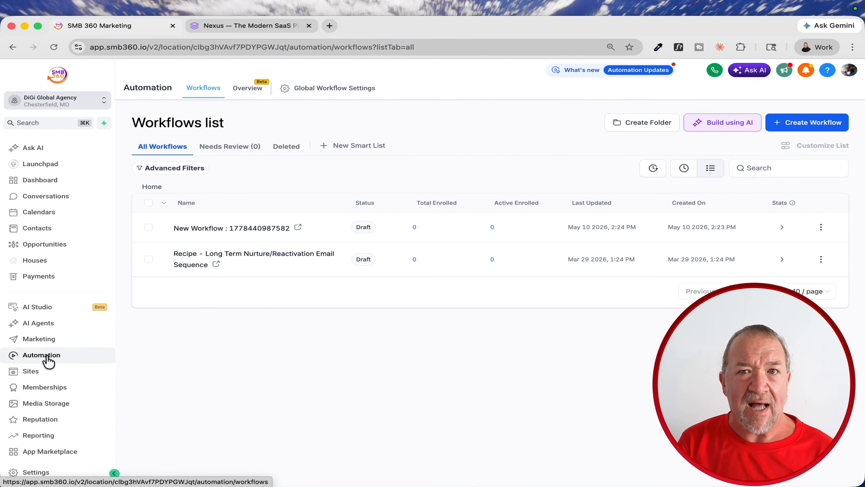
- Go back to the published Nexus page and view the full embedded form with its consent options
left_click(285, 24)
left_click(443, 285)
scroll(443, 286, "down", 5)
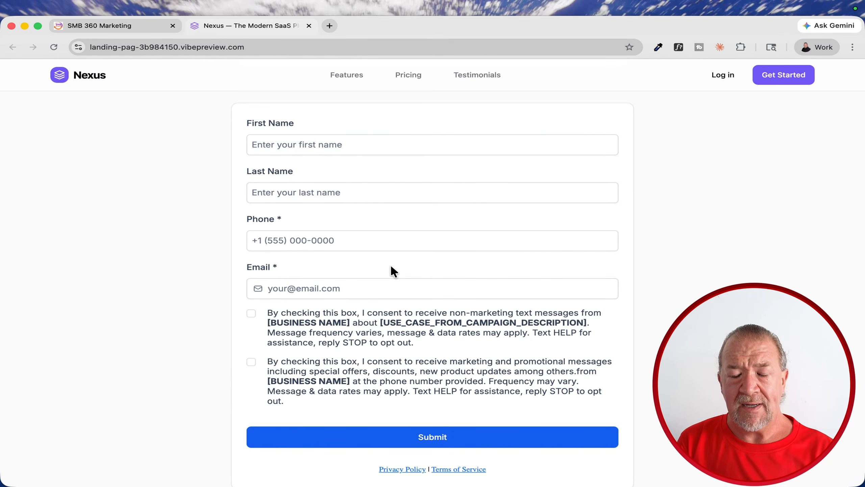
- Review the contact form on the Nexus page, then switch to SMB 360 and open the draft New Workflow from the workflows list
scroll(392, 267, "up", 1)
scroll(391, 269, "up", 8)
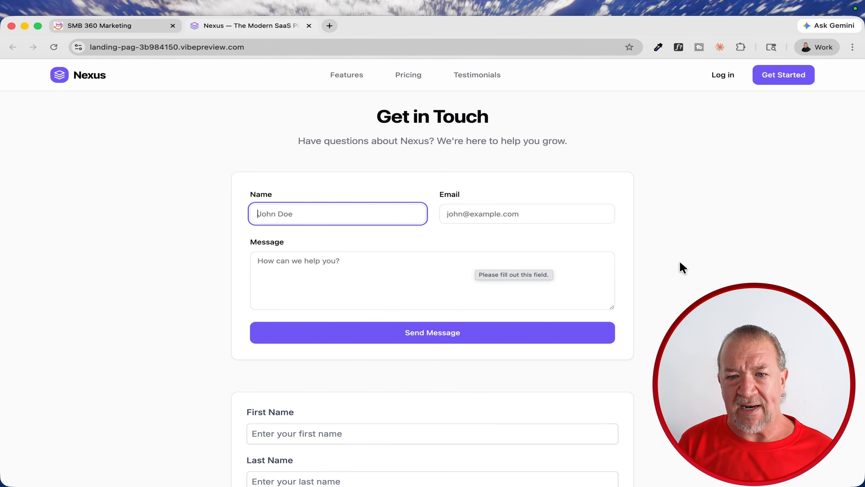
left_click(94, 25)
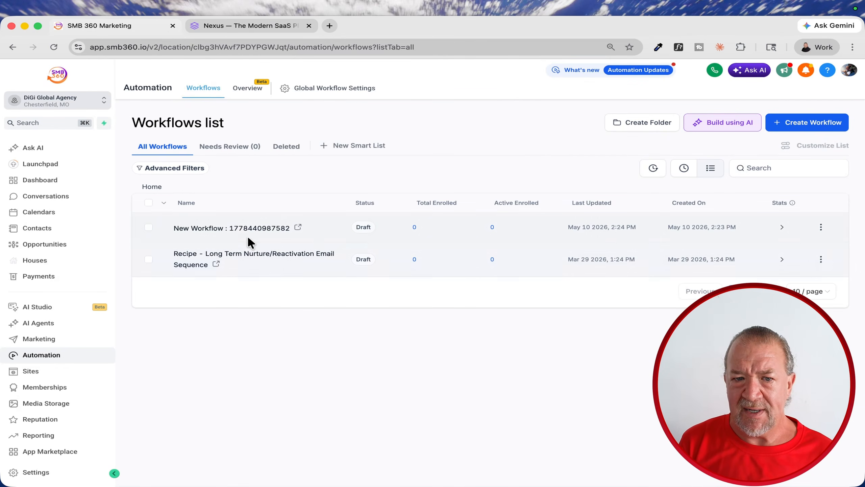
left_click(239, 228)
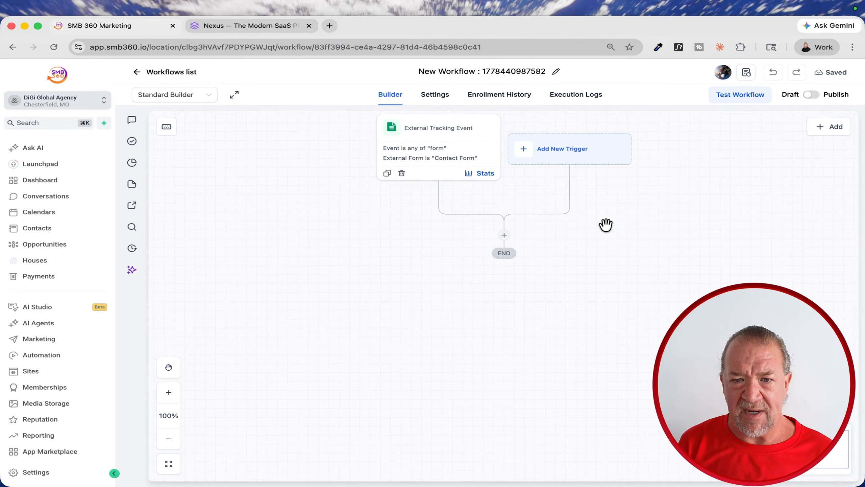
- Look up the External Tracking Event trigger among the triggers available for the workflow, then close the trigger selection without adding one
left_click(558, 157)
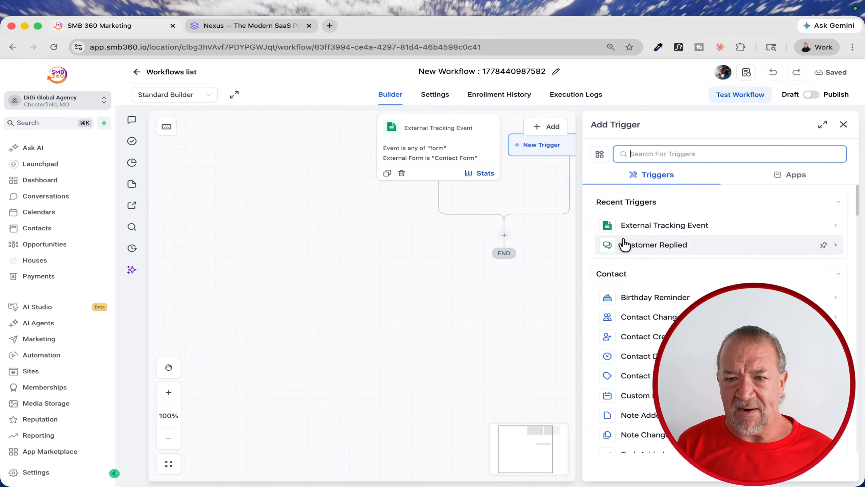
scroll(642, 229, "up", 5)
scroll(642, 229, "right", 5)
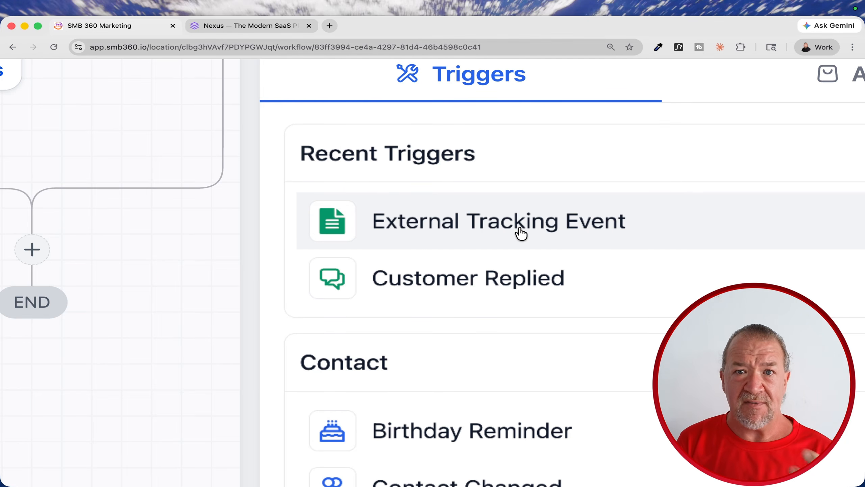
scroll(520, 233, "down", 5)
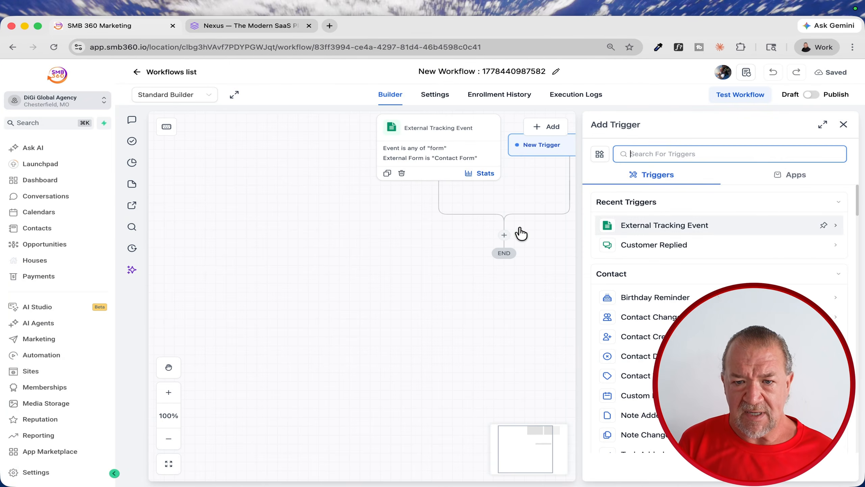
left_click(845, 126)
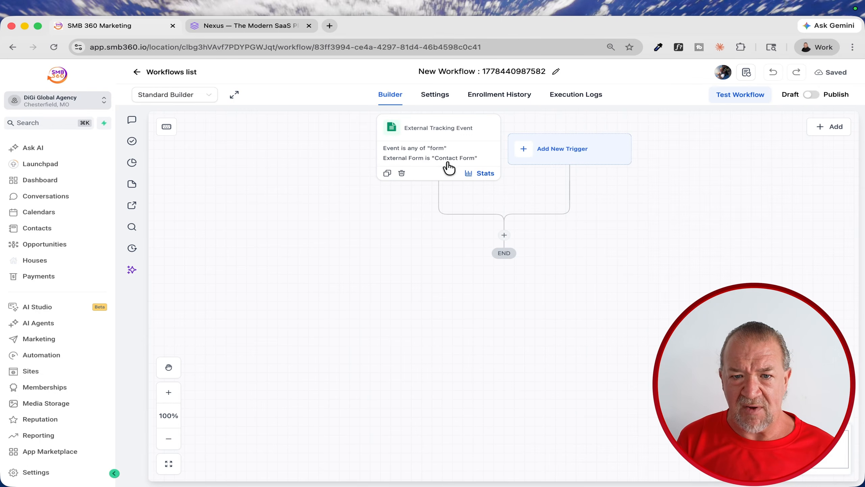
- Open the workflow's existing External Tracking Event trigger and examine the event choices in its Event filter
left_click(438, 155)
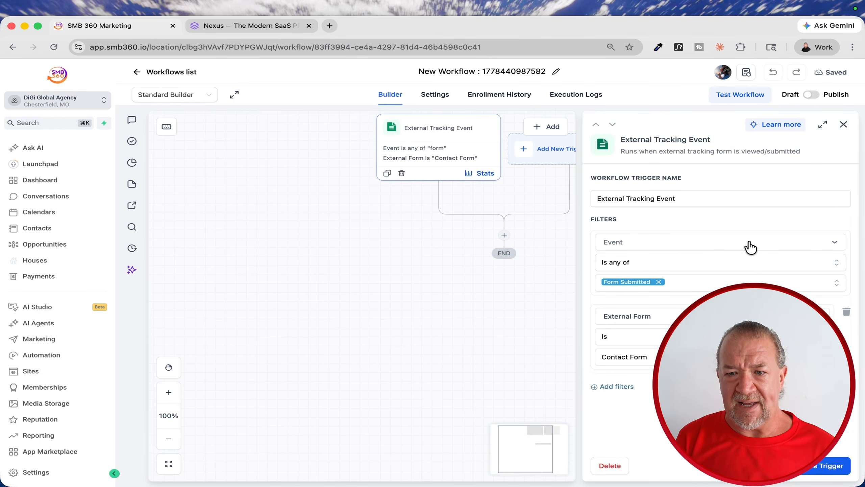
scroll(749, 242, "up", 5)
scroll(749, 242, "right", 4)
scroll(749, 243, "down", 4)
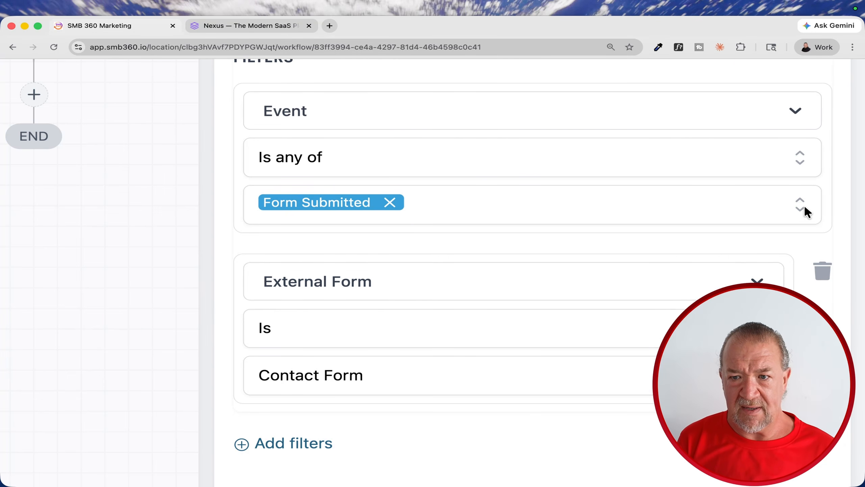
left_click(795, 163)
left_click(842, 156)
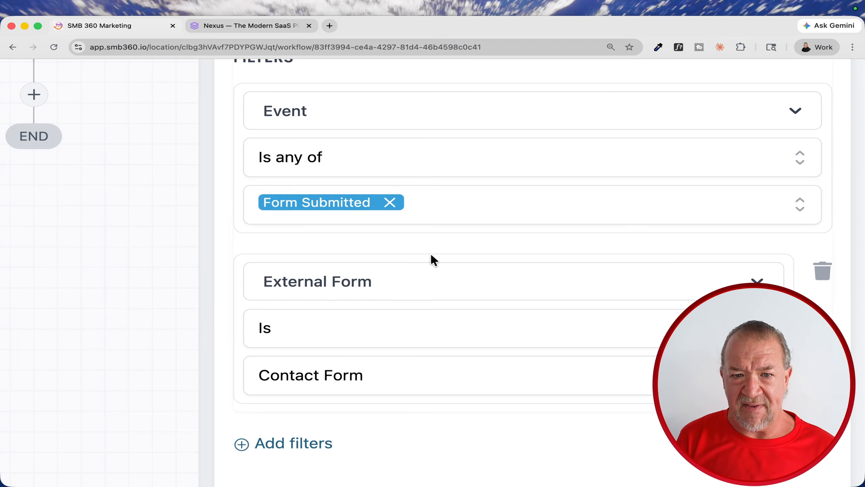
left_click(793, 197)
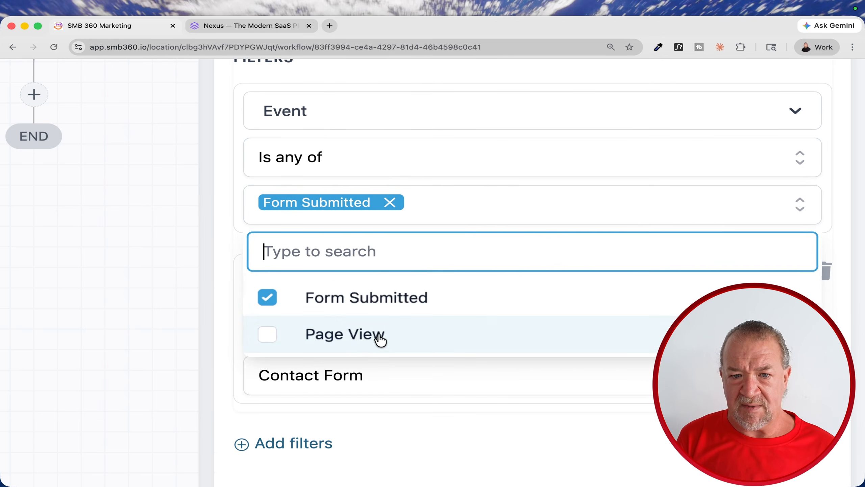
left_click(829, 227)
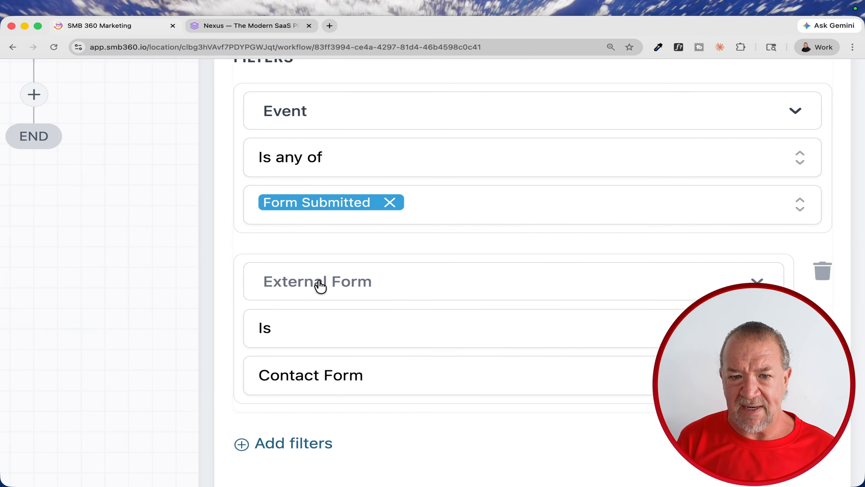
- Check the form choices in the External Form filter, keep Contact Form, and save the trigger
scroll(354, 375, "down", 4)
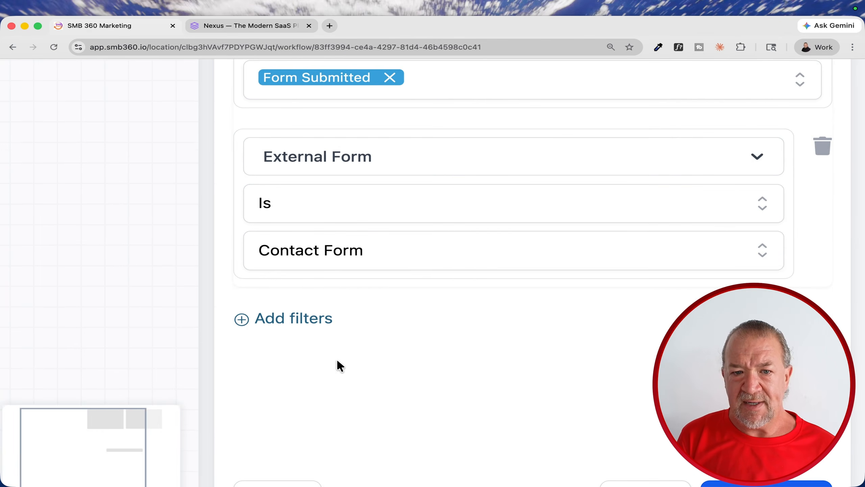
left_click(386, 255)
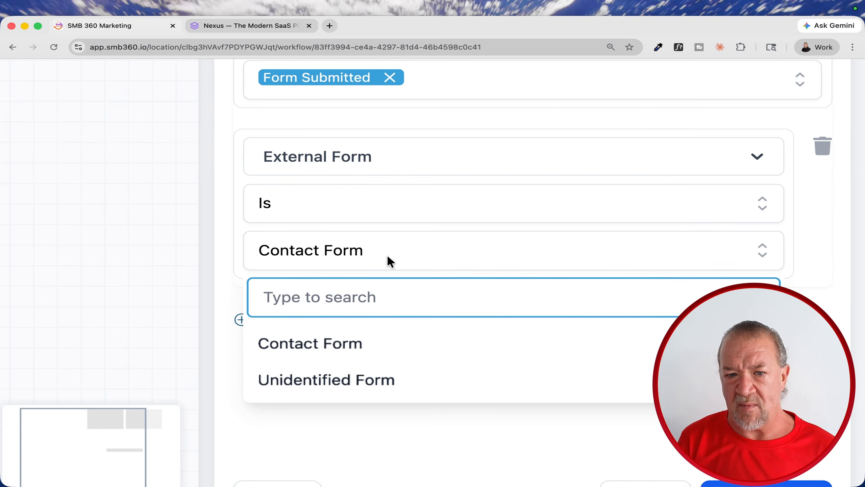
left_click(809, 264)
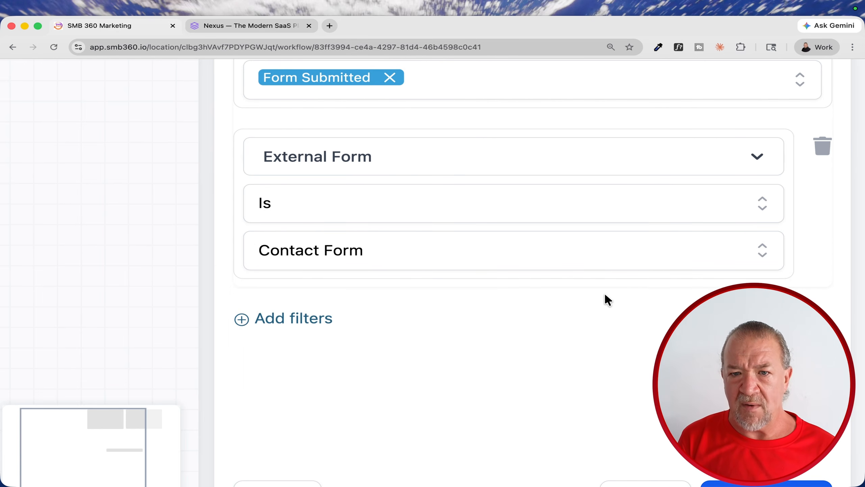
scroll(433, 273, "down", 5)
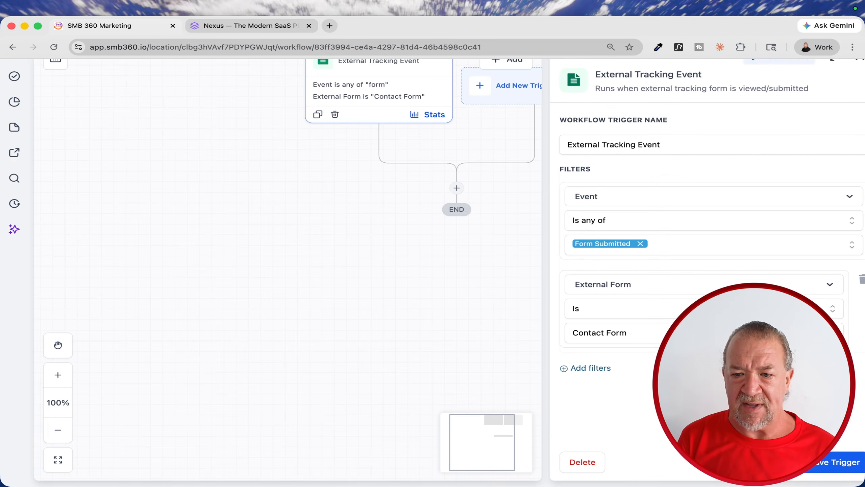
left_click(831, 462)
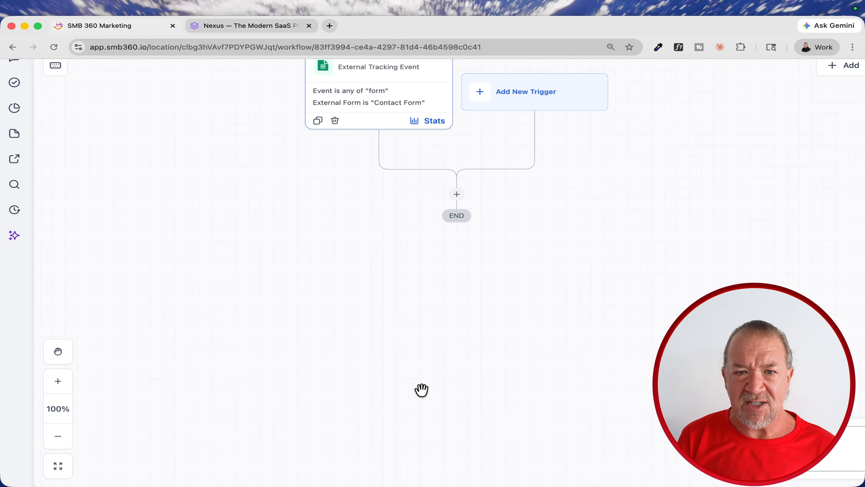
- Switch back to the published Nexus page and view the embedded form below the contact form
scroll(422, 390, "down", 5)
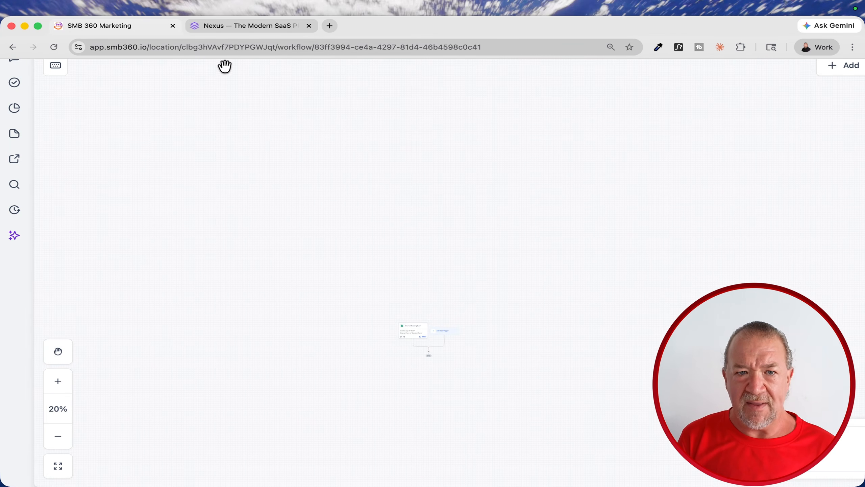
left_click(276, 28)
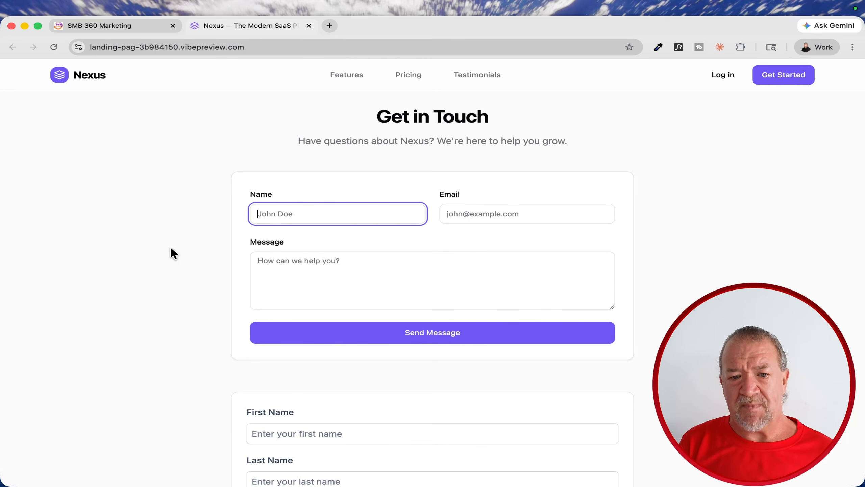
scroll(172, 247, "down", 8)
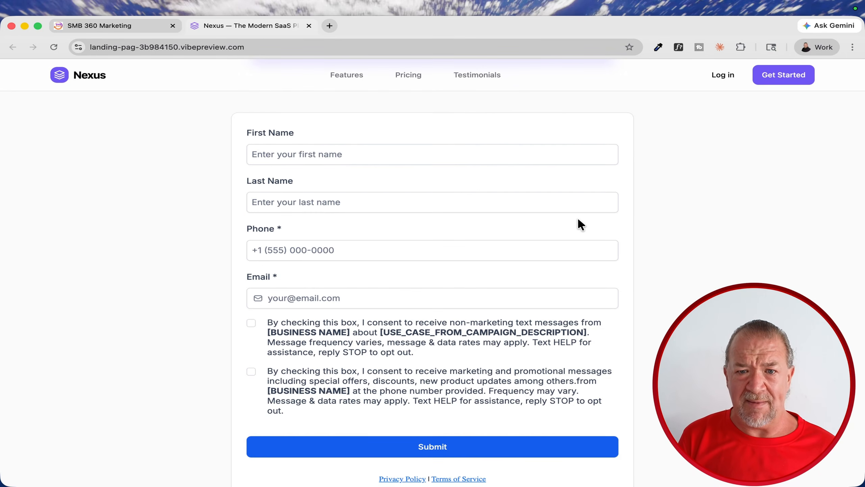